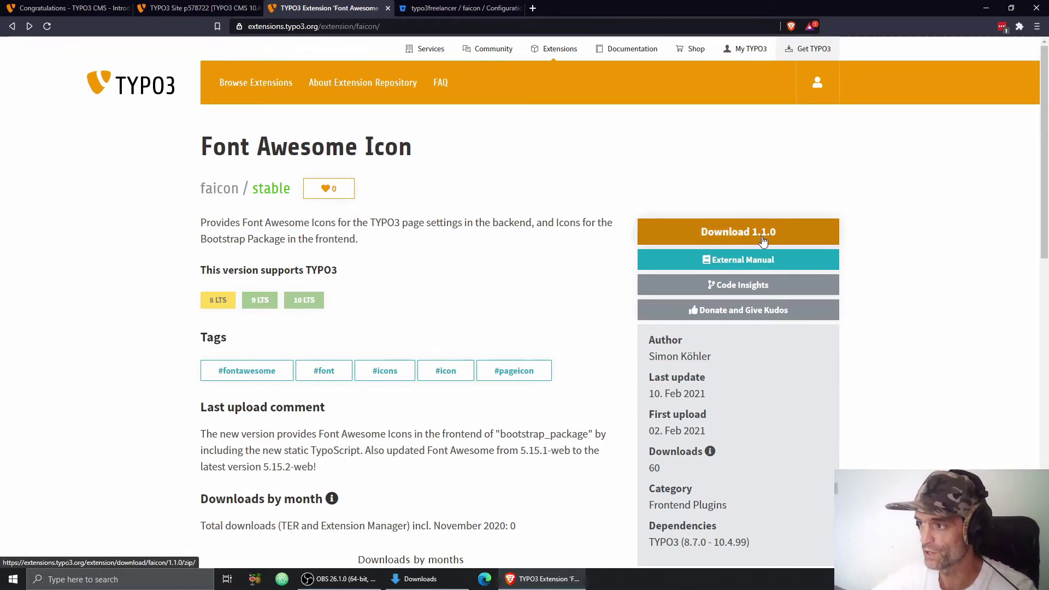
In the faicon Bitbucket repository, open the fontawesome-free-5.15.2-web library folder under Resources
{"action": "left_click", "coordinate": [430, 8]}
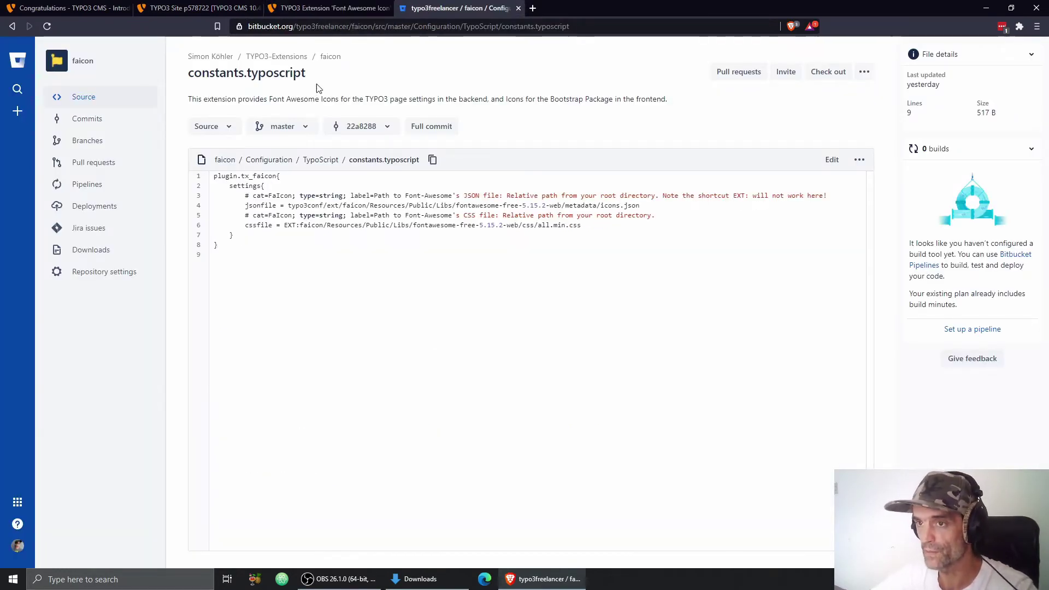
{"action": "left_click", "coordinate": [330, 58]}
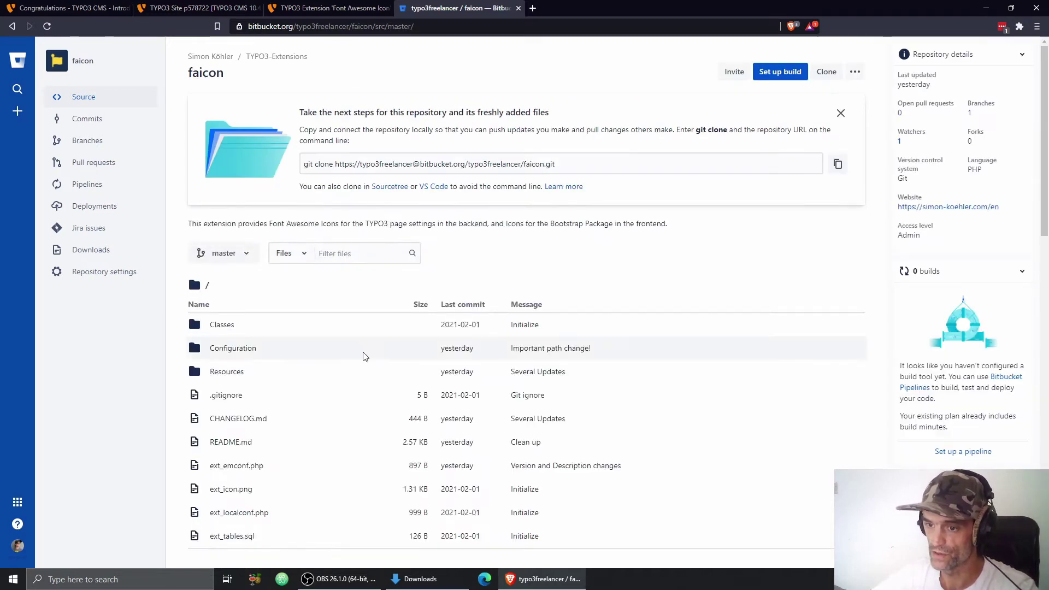
{"action": "scroll", "coordinate": [339, 295], "scroll_direction": "down", "scroll_amount": 2}
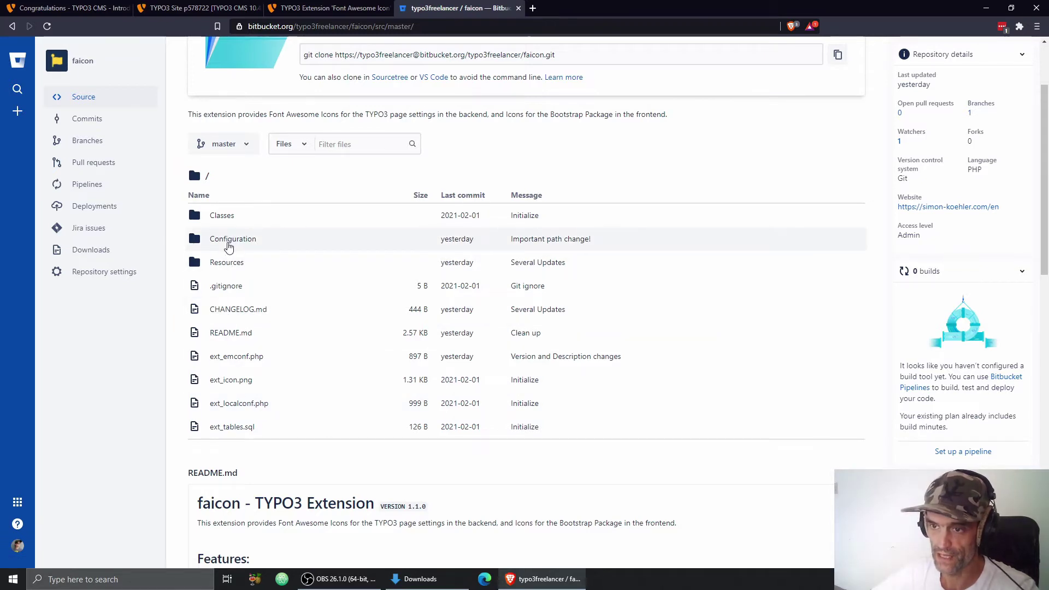
{"action": "left_click", "coordinate": [228, 263]}
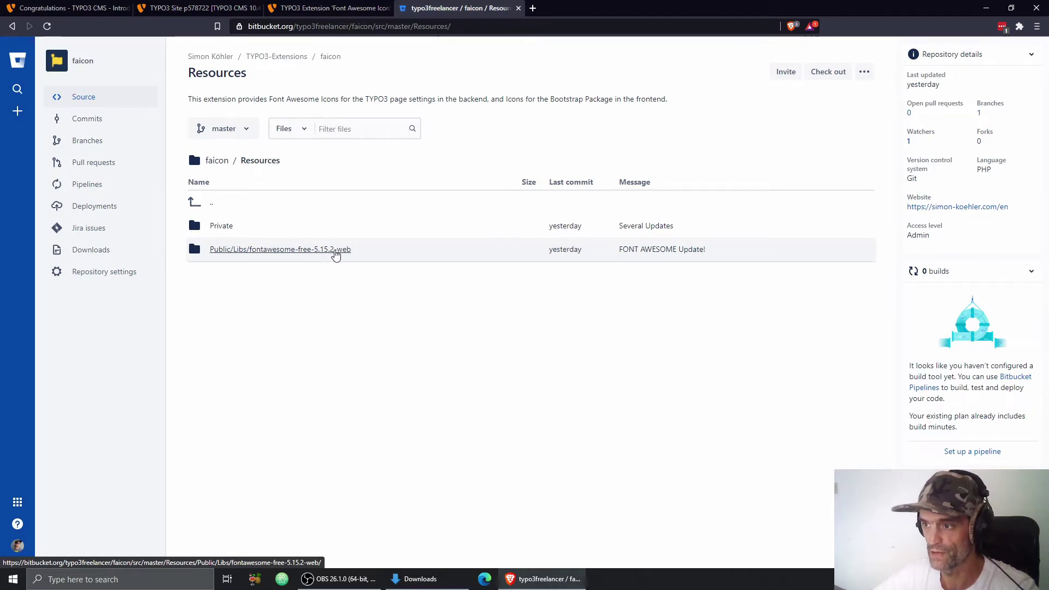
{"action": "left_click", "coordinate": [276, 252]}
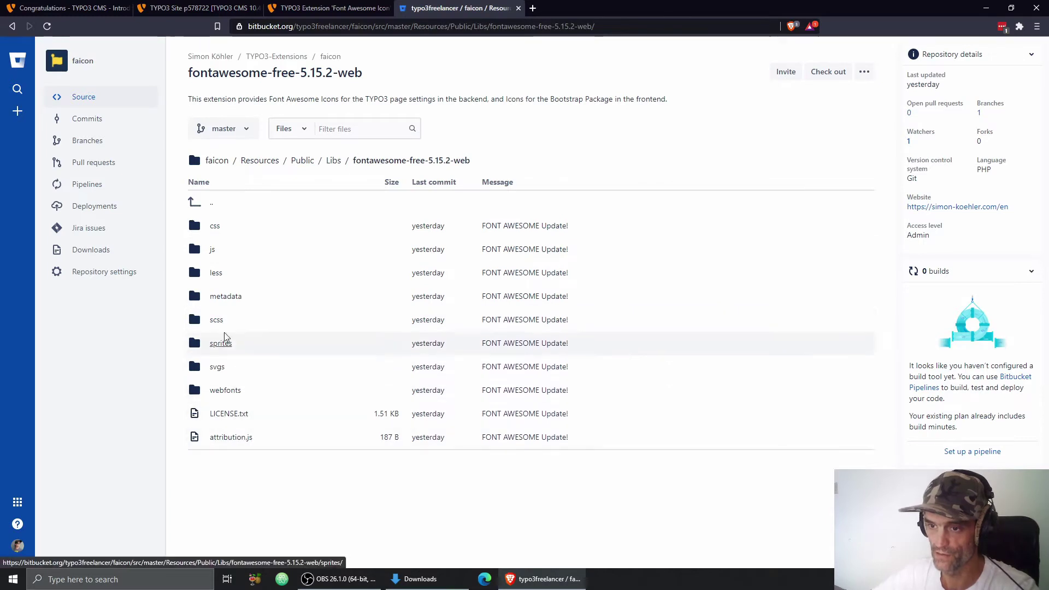
Look at the library's css folder and examine the icons.json file in its metadata folder
{"action": "left_click", "coordinate": [216, 232]}
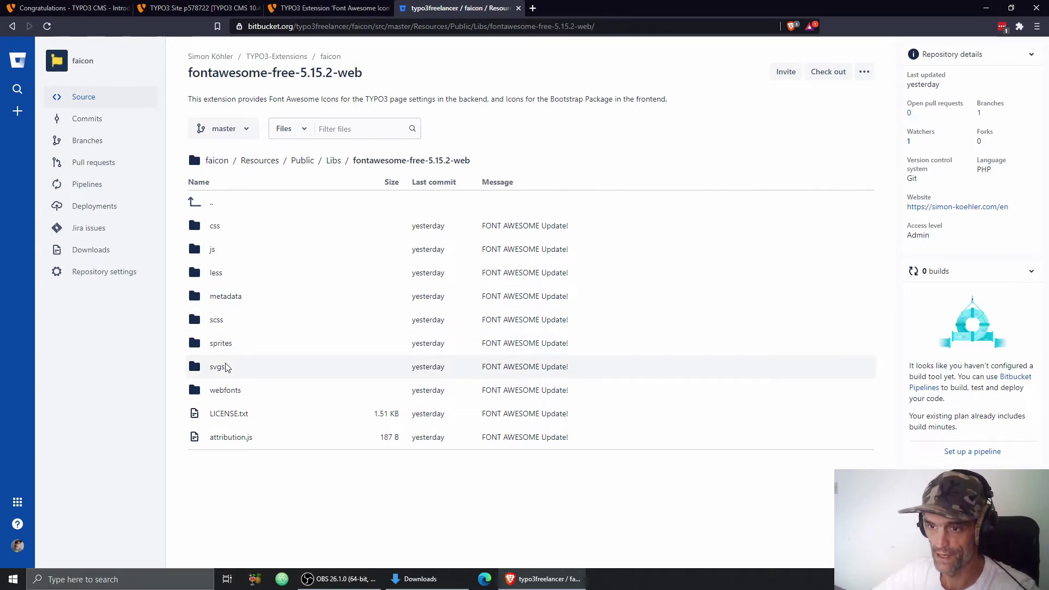
{"action": "left_click", "coordinate": [225, 297]}
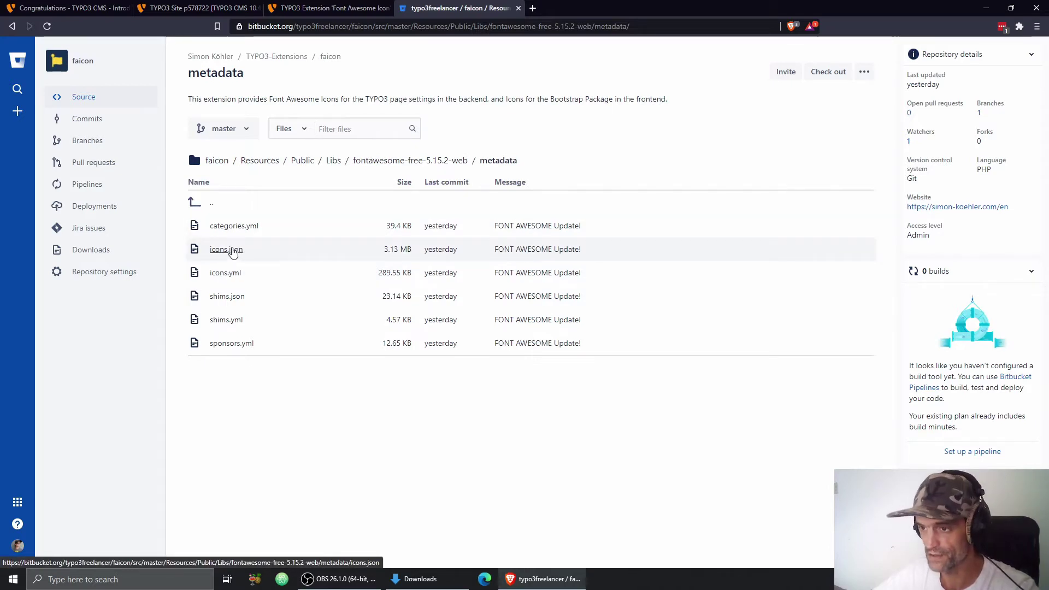
{"action": "left_click", "coordinate": [232, 250]}
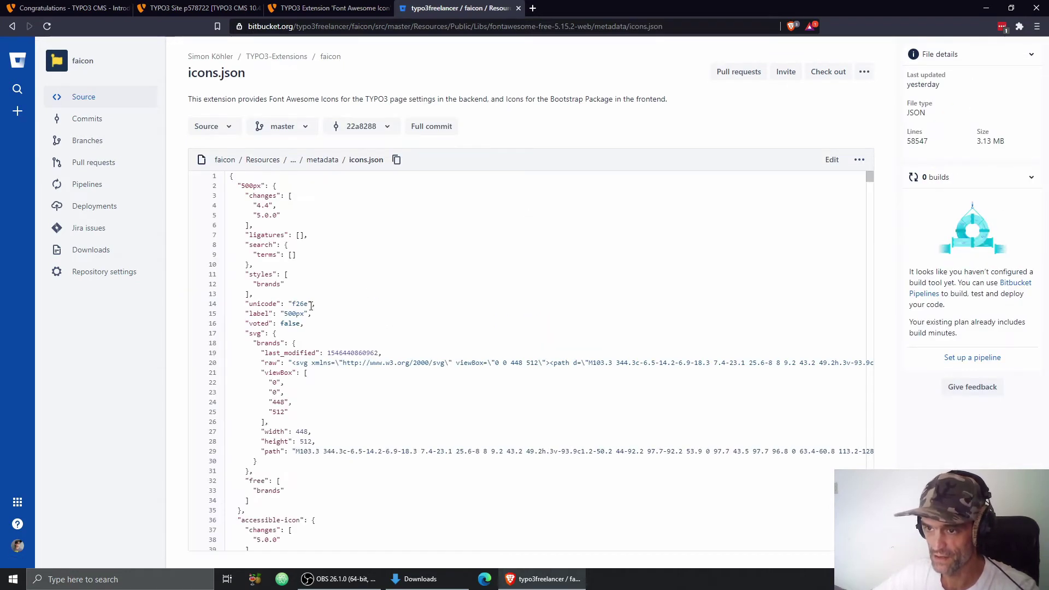
{"action": "scroll", "coordinate": [311, 305], "scroll_direction": "down", "scroll_amount": 1}
{"action": "scroll", "coordinate": [246, 208], "scroll_direction": "up", "scroll_amount": 1}
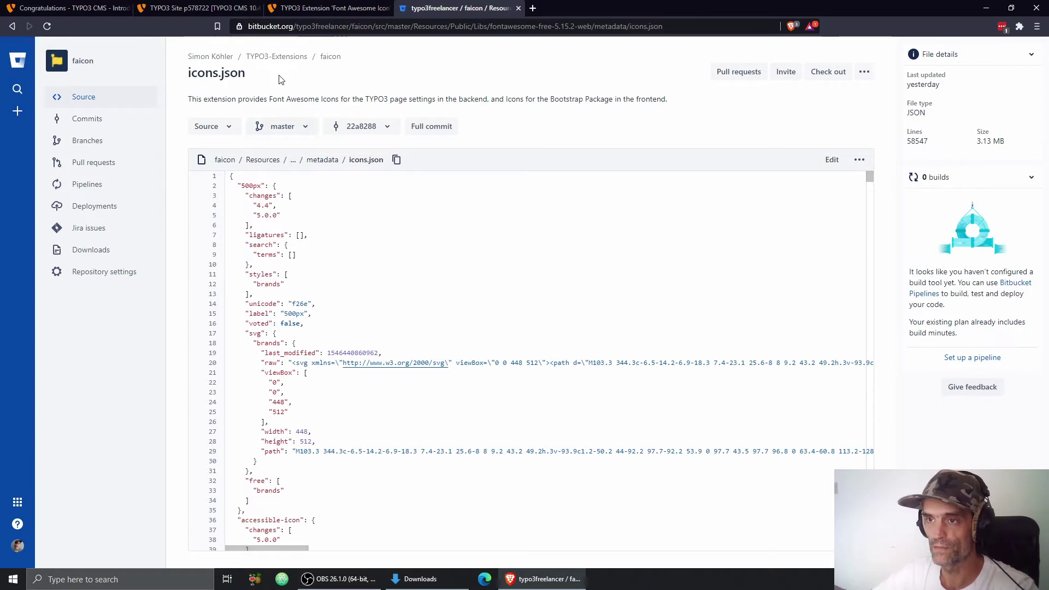
Return to the faicon repository root and view IconUtility.php in Classes/Utility
{"action": "left_click", "coordinate": [328, 57]}
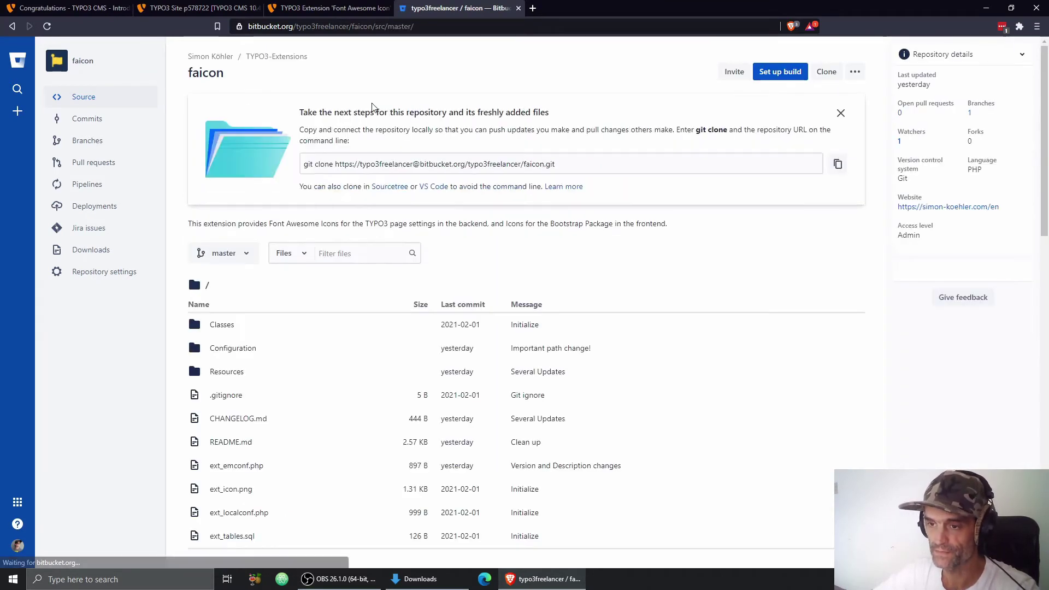
{"action": "scroll", "coordinate": [311, 290], "scroll_direction": "down", "scroll_amount": 2}
{"action": "left_click", "coordinate": [223, 218]}
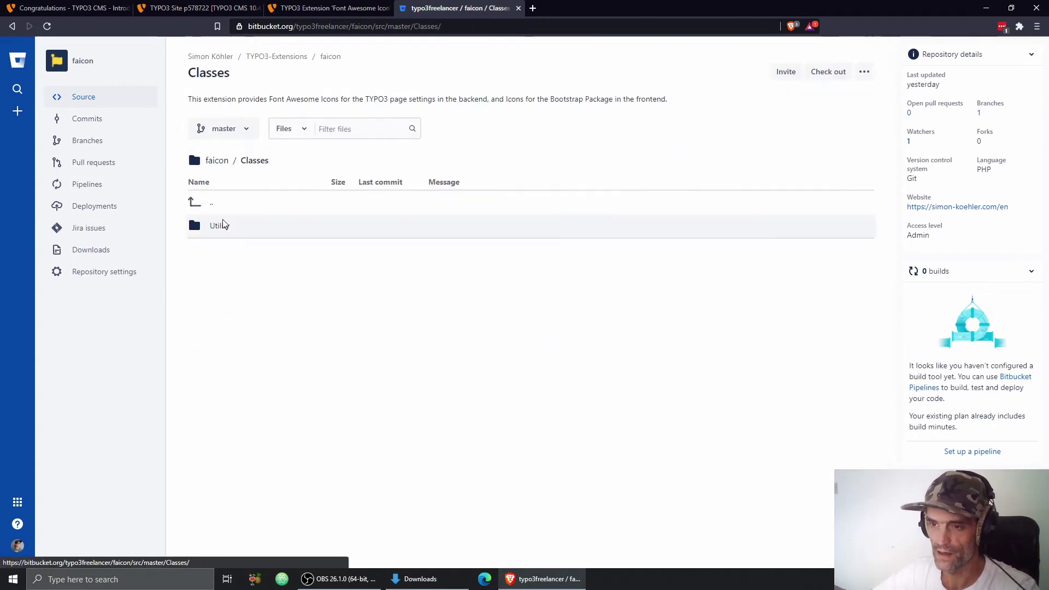
{"action": "left_click", "coordinate": [220, 226]}
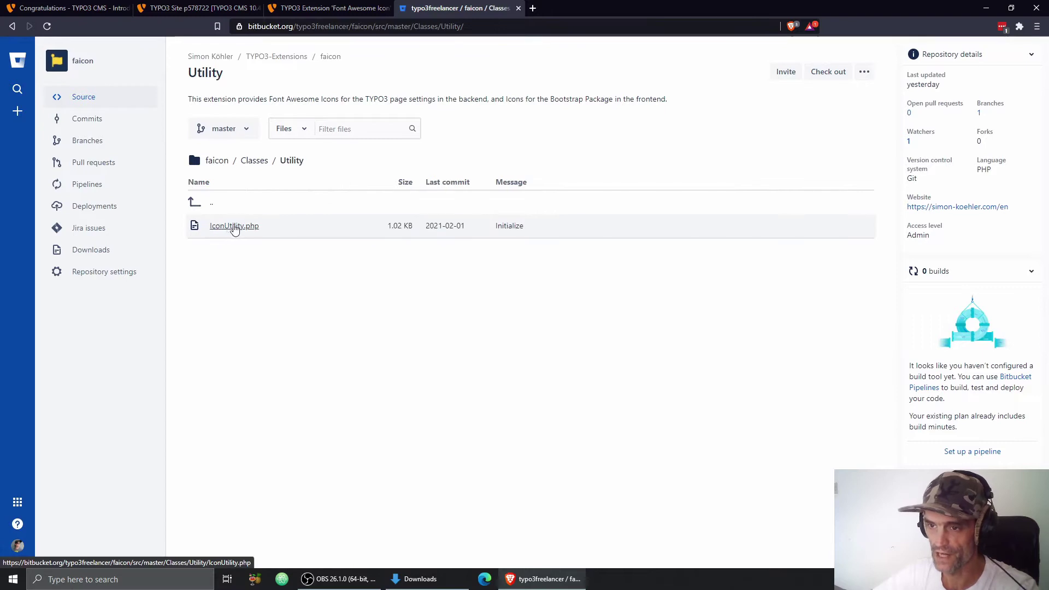
{"action": "left_click", "coordinate": [232, 227]}
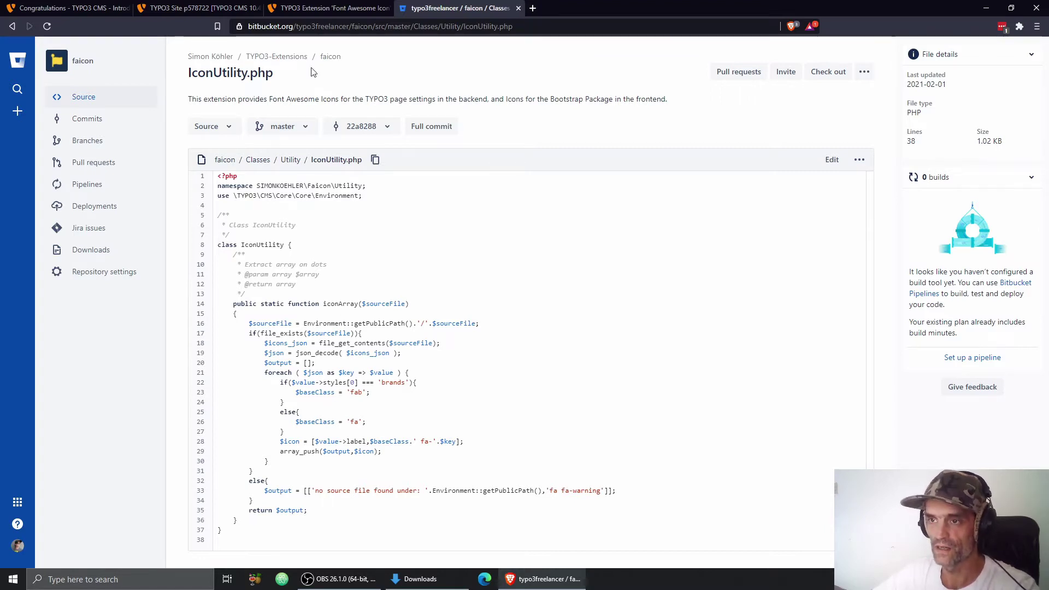
Return to the repository root and view pages.php in Configuration/TCA/Overrides
{"action": "left_click", "coordinate": [329, 57]}
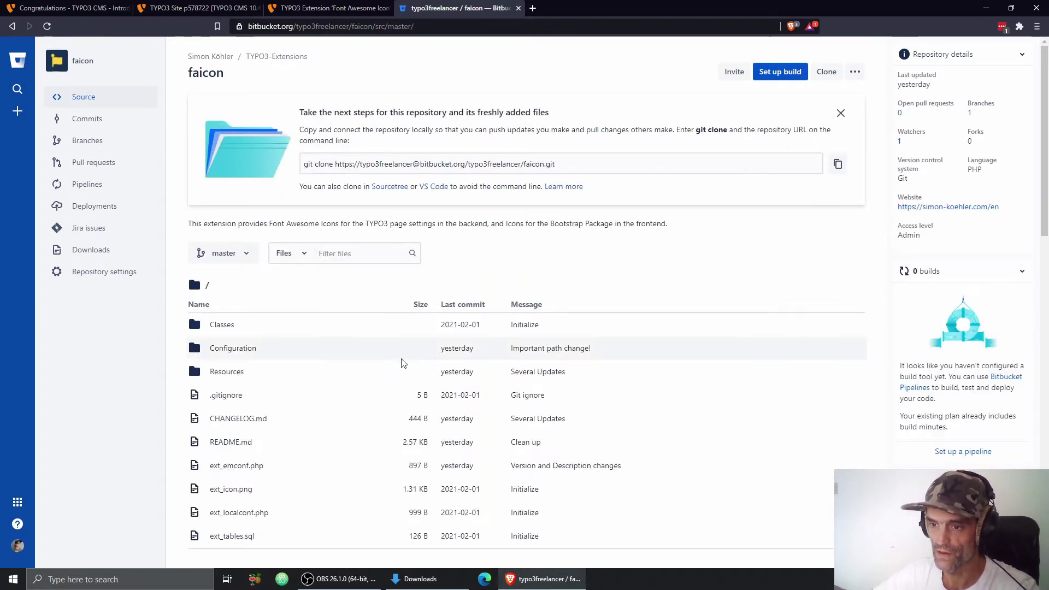
{"action": "scroll", "coordinate": [401, 363], "scroll_direction": "down", "scroll_amount": 3}
{"action": "left_click", "coordinate": [232, 188]}
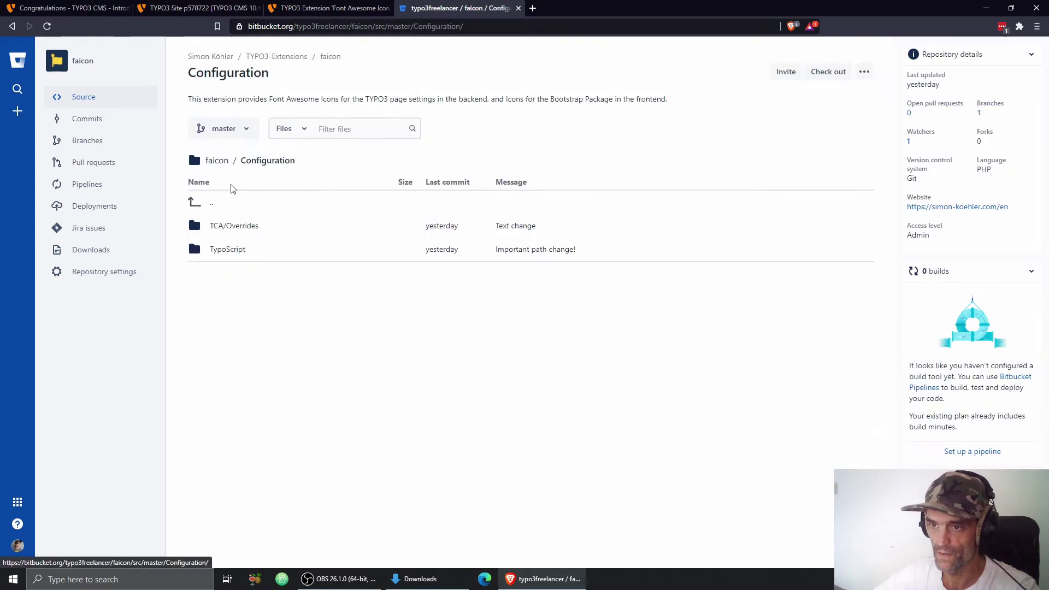
{"action": "left_click", "coordinate": [234, 225]}
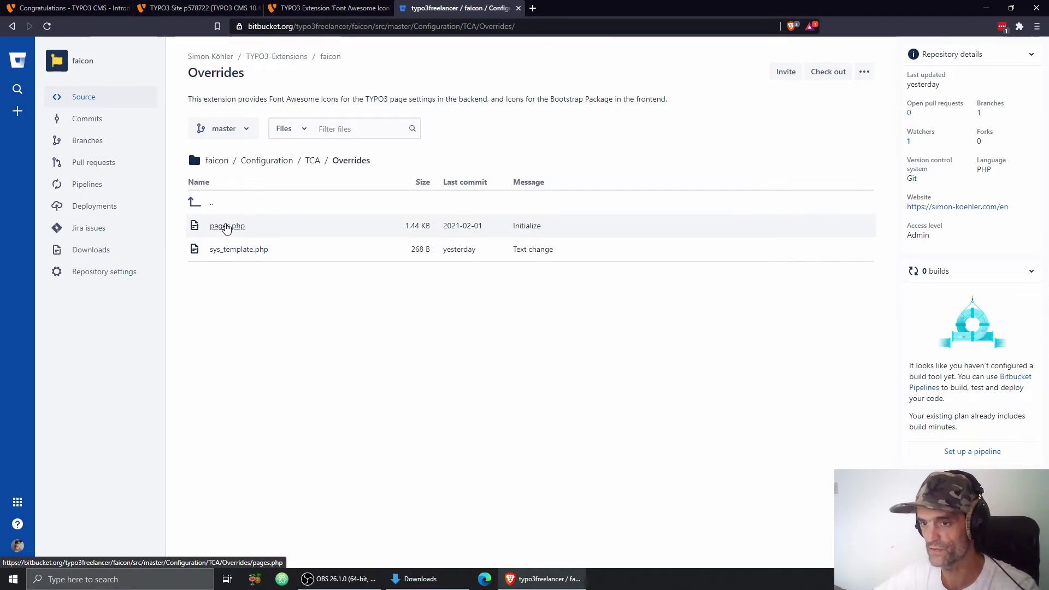
{"action": "left_click", "coordinate": [226, 227]}
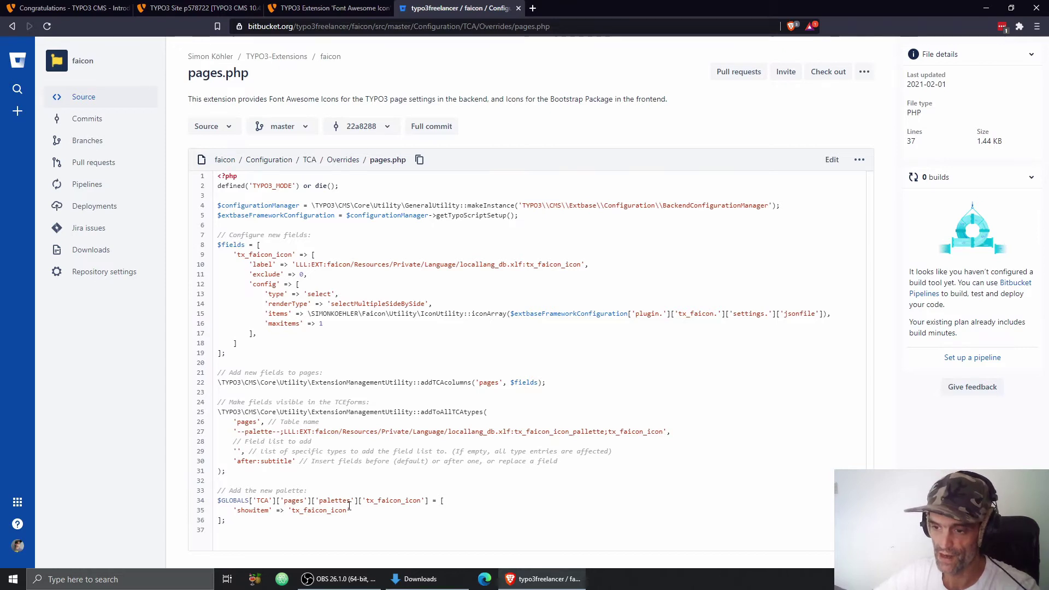
Examine the tx_faicon_icon field name in the showitem line of the new palette in pages.php
{"action": "left_click_drag", "start_coordinate": [337, 509], "coordinate": [290, 507]}
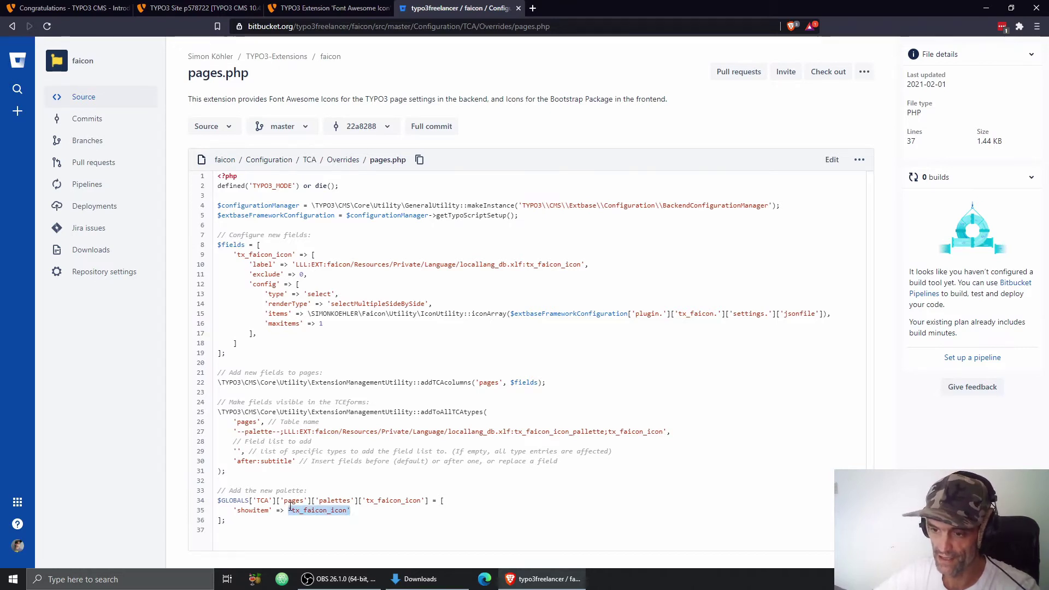
{"action": "left_click", "coordinate": [306, 511]}
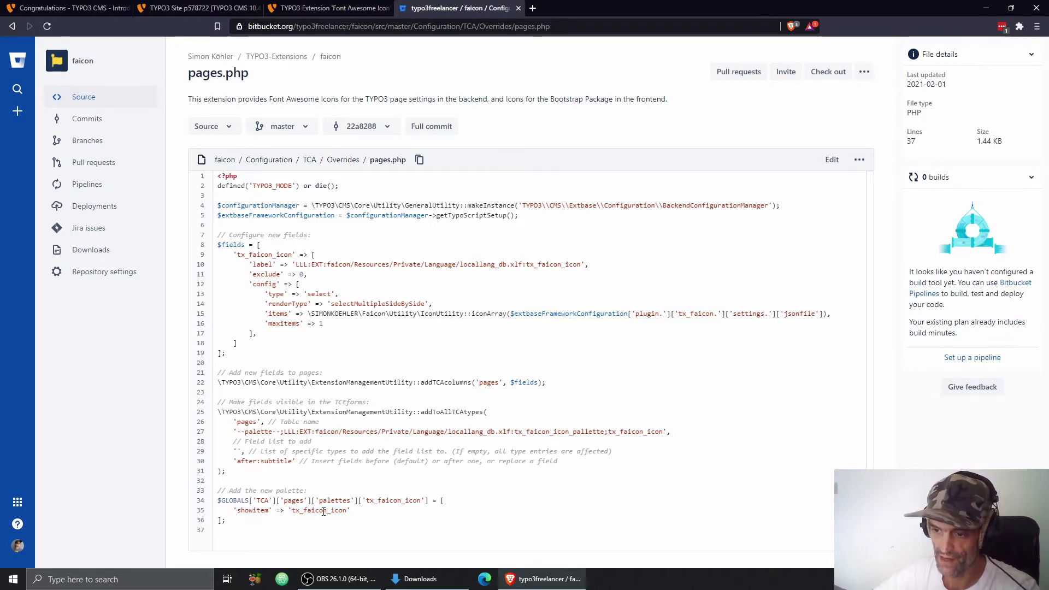
{"action": "left_click_drag", "start_coordinate": [326, 511], "coordinate": [304, 509]}
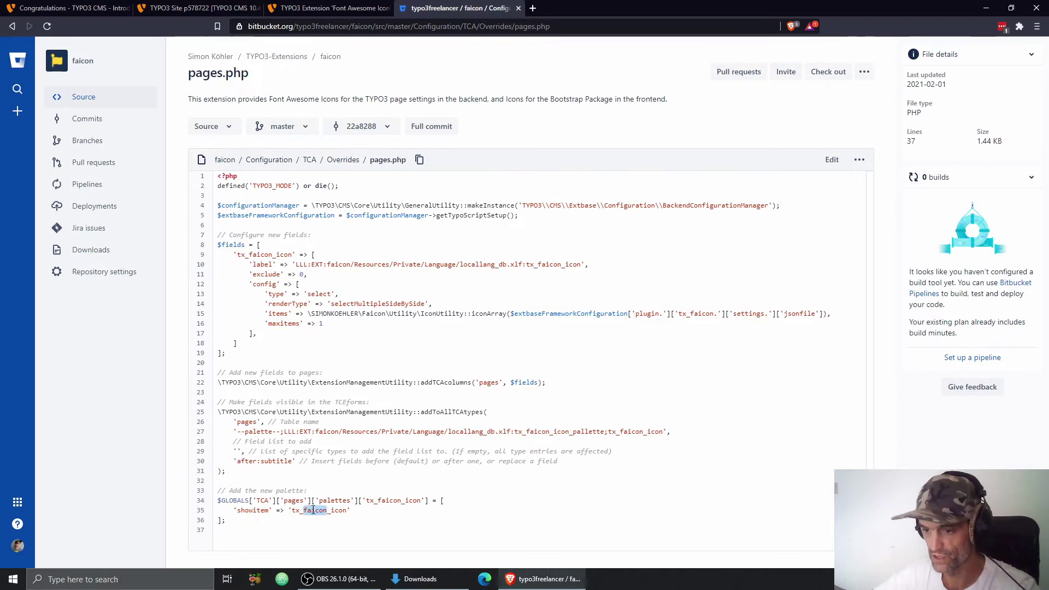
{"action": "double_click", "coordinate": [313, 509]}
{"action": "left_click", "coordinate": [315, 509]}
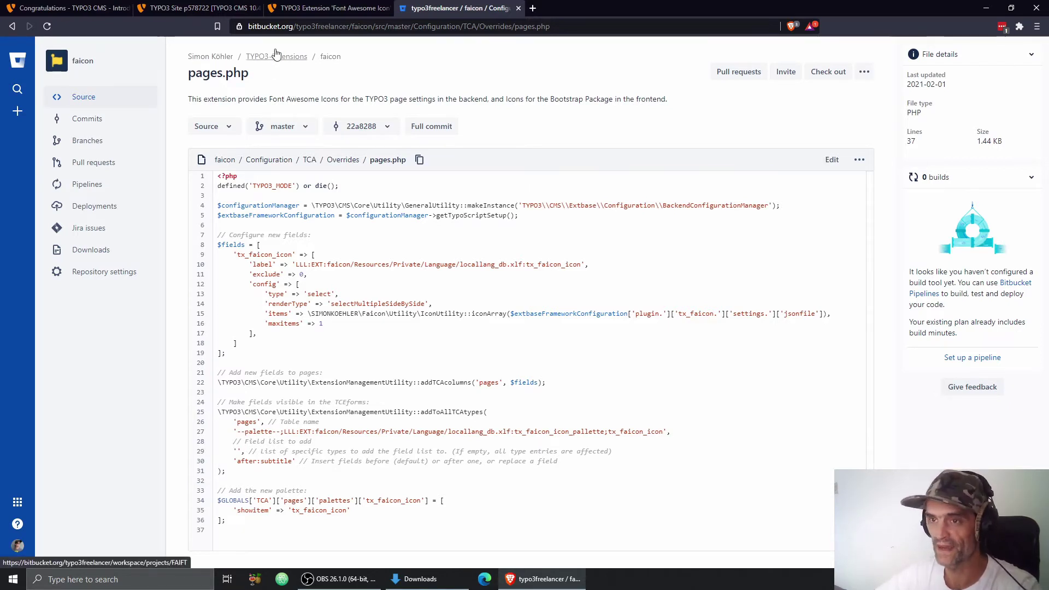
Switch to the TYPO3 backend and show the "Erweiterungen hinzufügen" view of the extension manager
{"action": "left_click", "coordinate": [216, 12]}
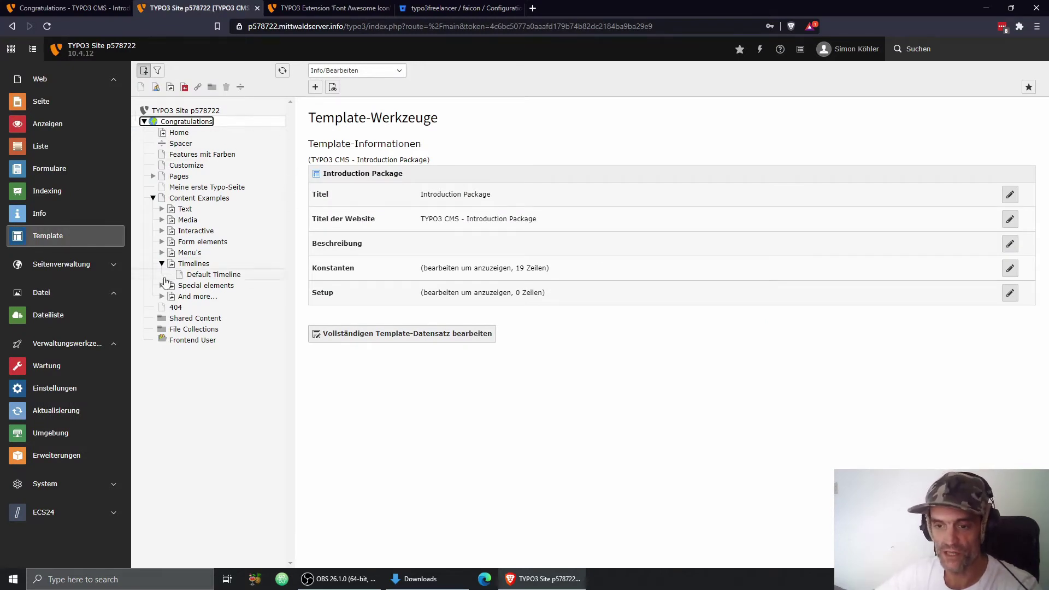
{"action": "left_click", "coordinate": [44, 462]}
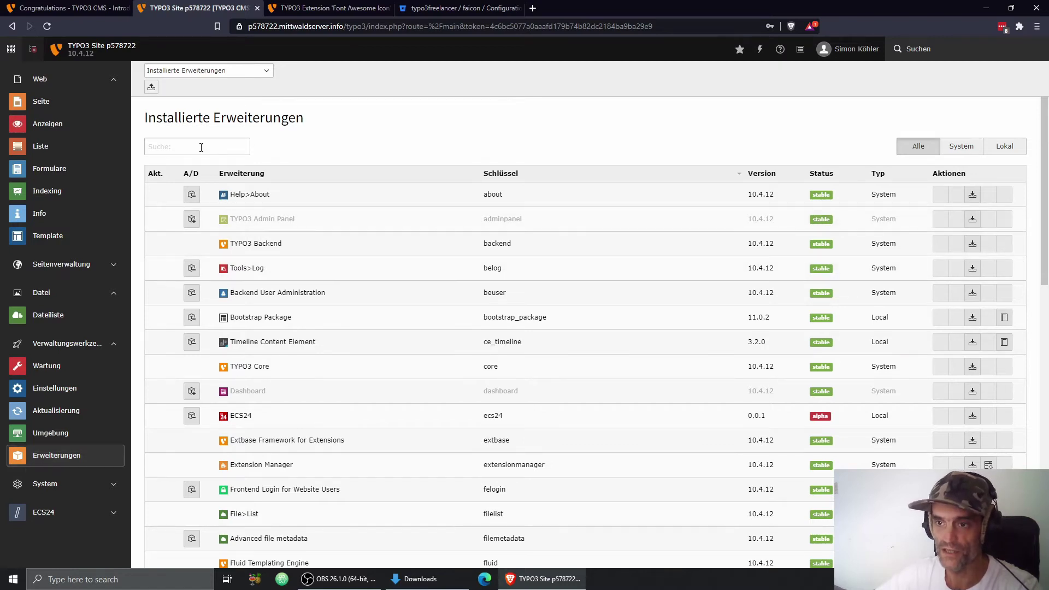
{"action": "left_click", "coordinate": [208, 71]}
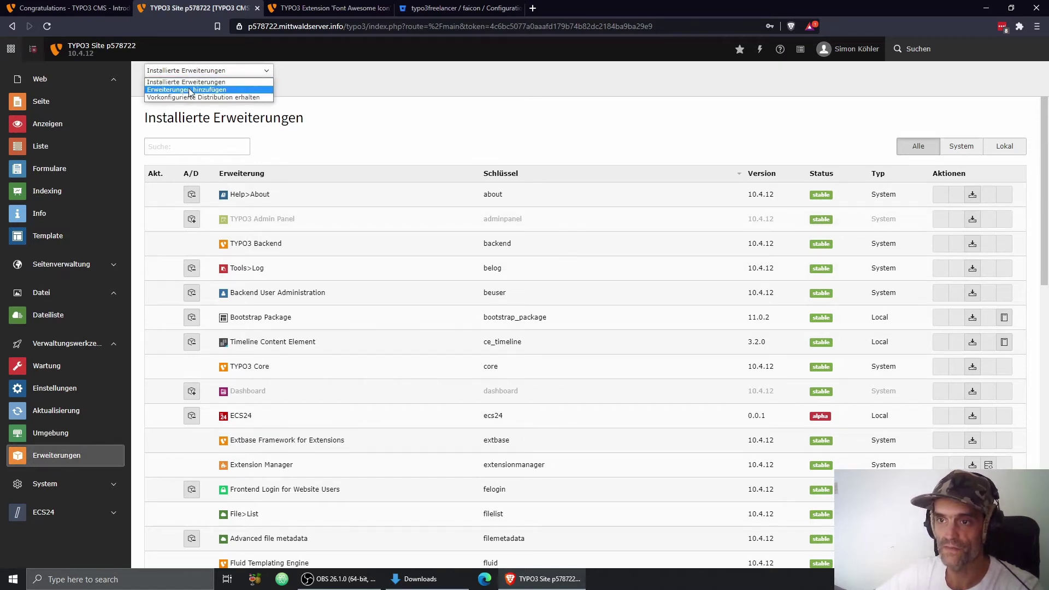
{"action": "left_click", "coordinate": [208, 87]}
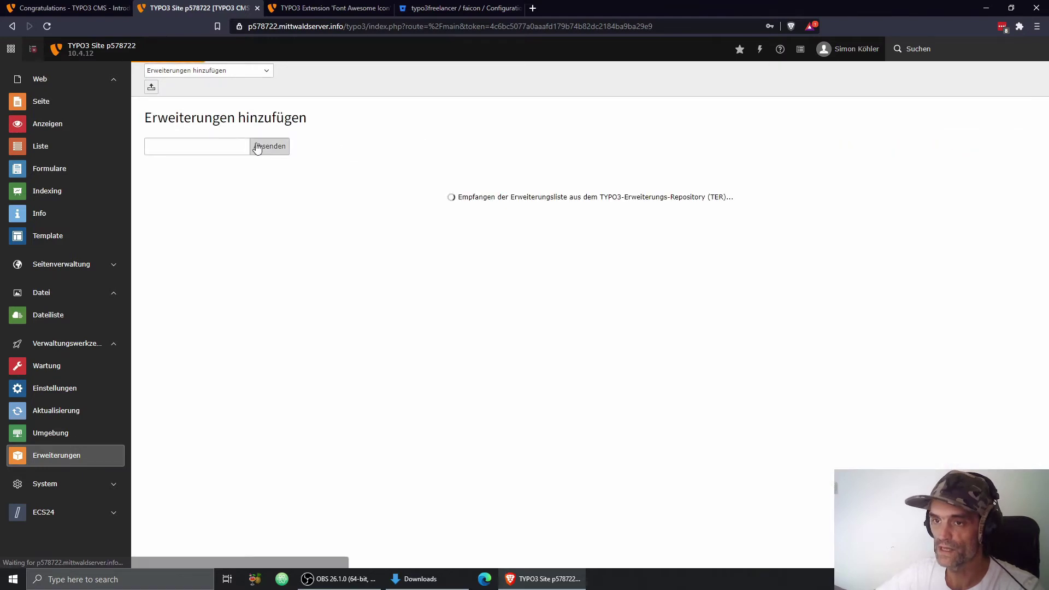
Search the available extensions for "faicon"
{"action": "left_click", "coordinate": [204, 146]}
{"action": "type", "text": "fa"}
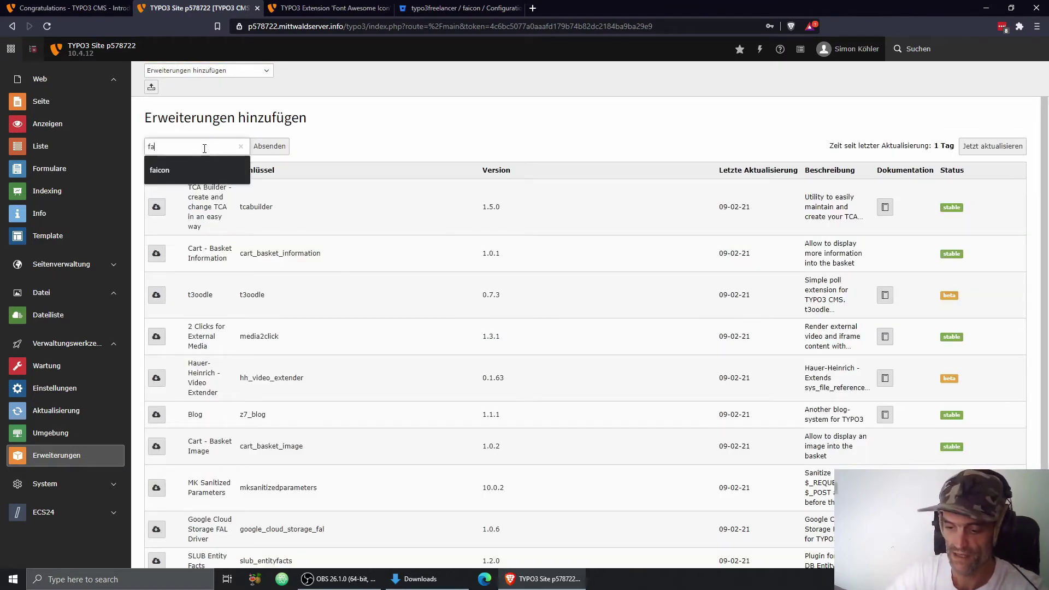
{"action": "type", "text": "icon"}
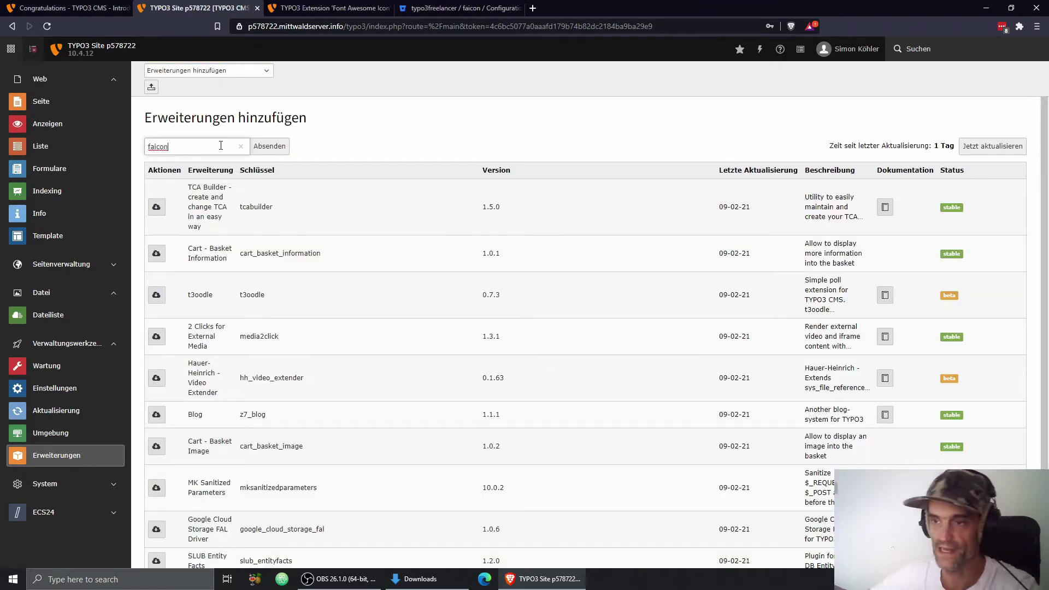
{"action": "left_click", "coordinate": [270, 148]}
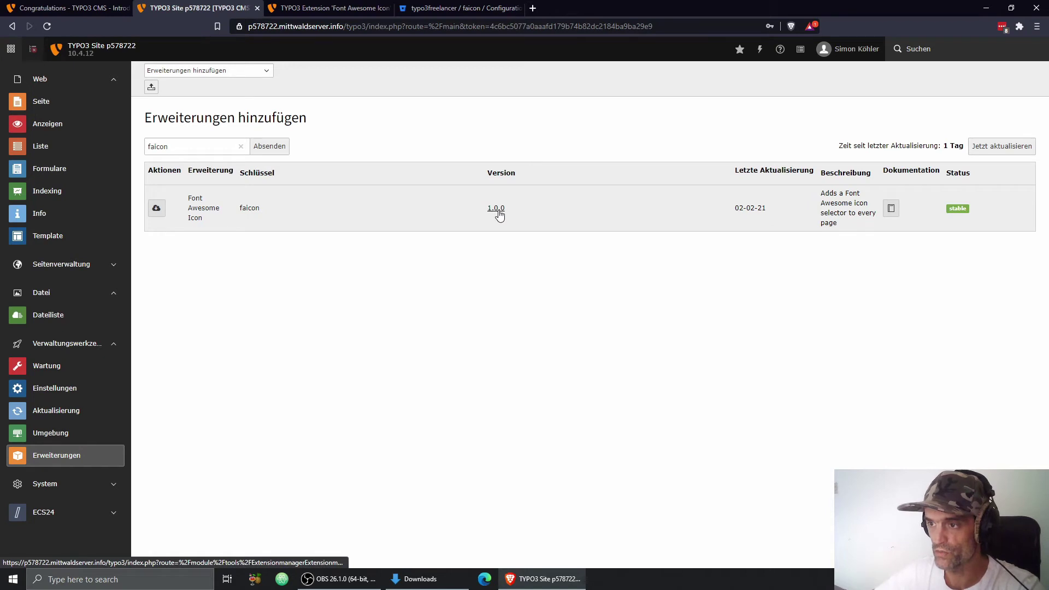
Download version 1.1.0 of Font Awesome Icon from the TYPO3 extension site, saving faicon_1.1.0.zip in the Downloads folder
{"action": "left_click", "coordinate": [321, 9]}
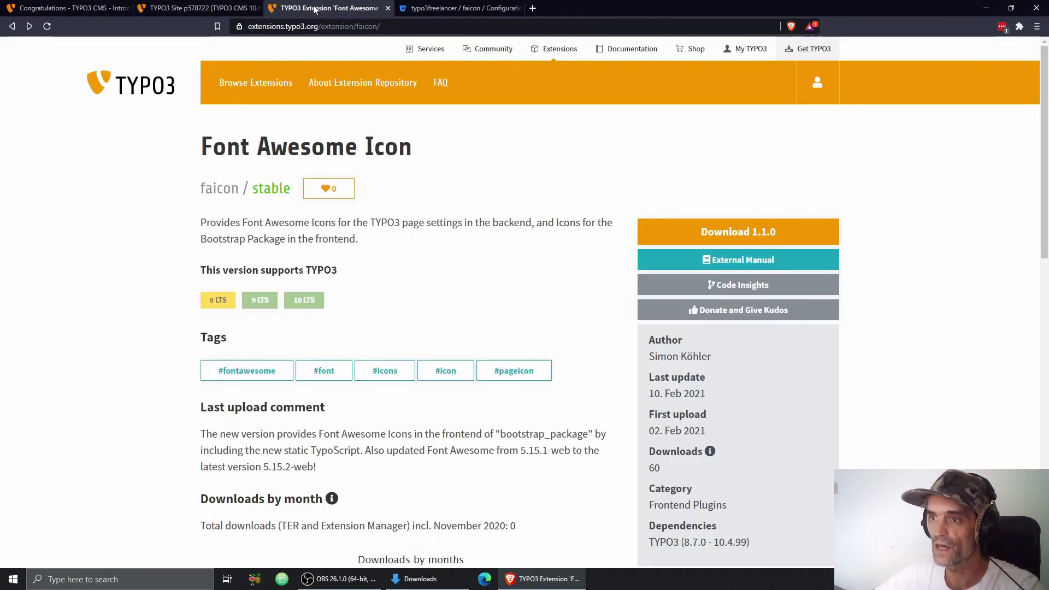
{"action": "left_click", "coordinate": [748, 239]}
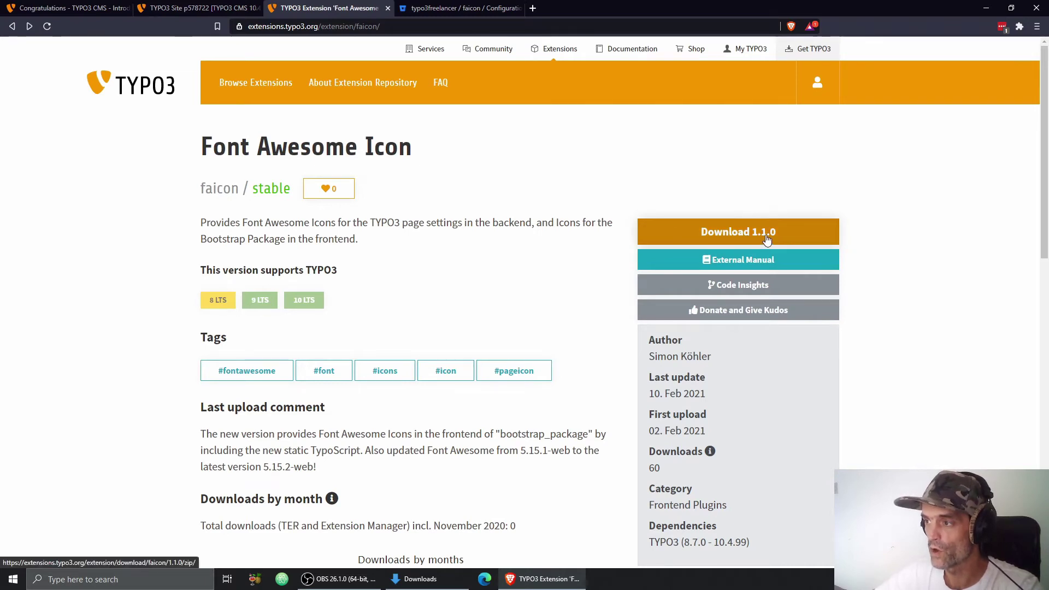
{"action": "left_click", "coordinate": [726, 236]}
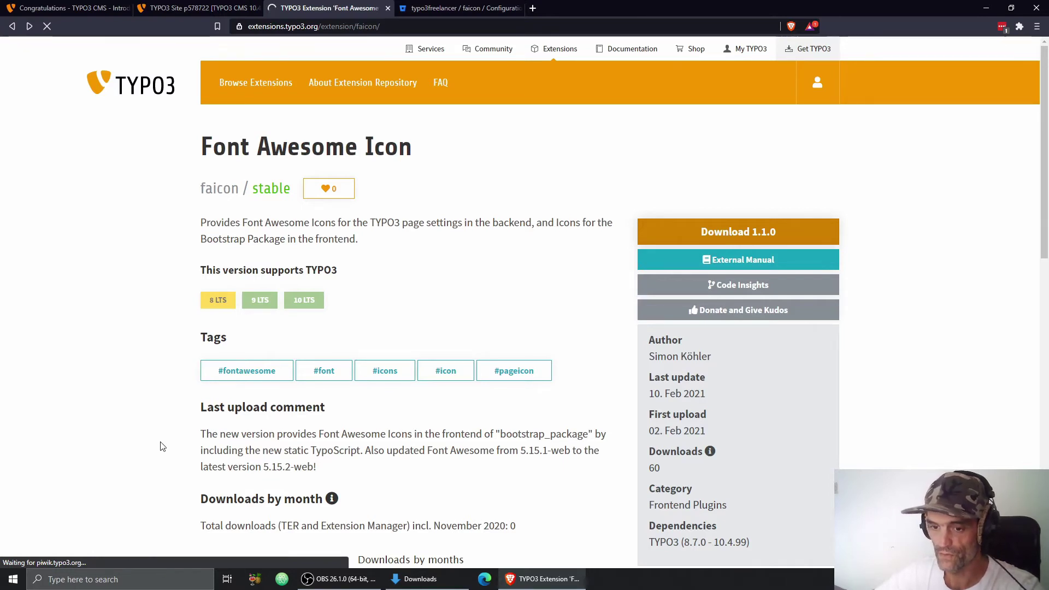
{"action": "scroll", "coordinate": [159, 445], "scroll_direction": "down", "scroll_amount": 3}
{"action": "scroll", "coordinate": [159, 444], "scroll_direction": "up", "scroll_amount": 3}
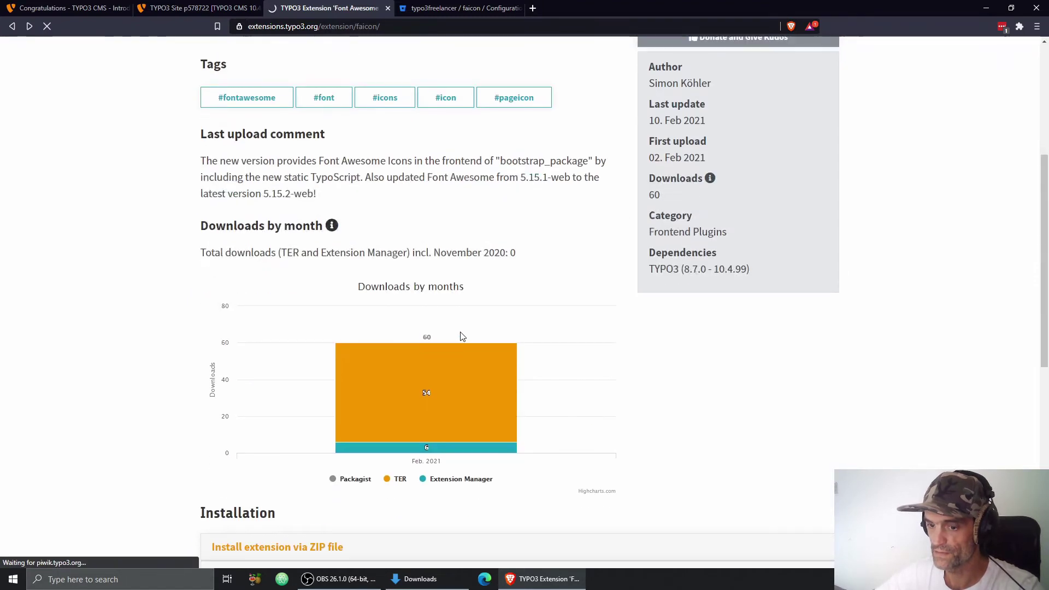
{"action": "scroll", "coordinate": [464, 337], "scroll_direction": "up", "scroll_amount": 5}
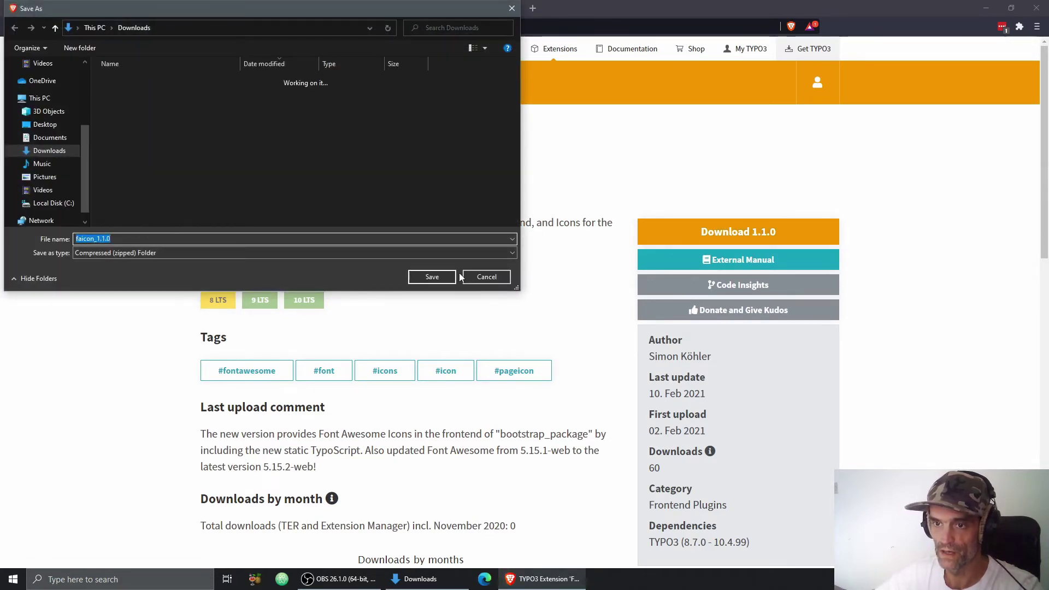
{"action": "left_click", "coordinate": [433, 276]}
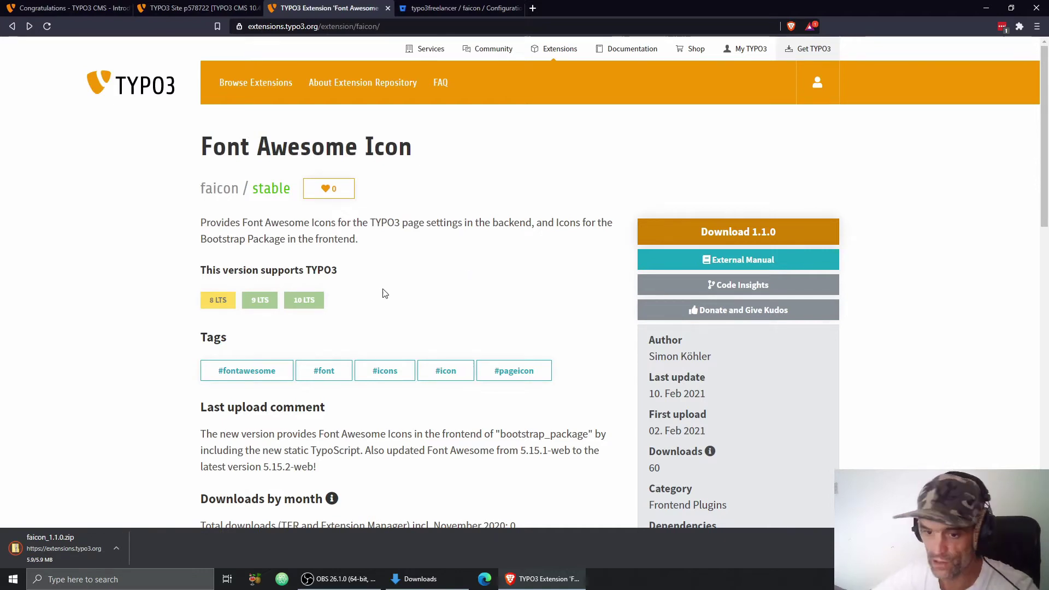
Switch to the TYPO3 backend, show the extension upload form and reveal the downloaded faicon_1.1.0.zip in its folder
{"action": "left_click", "coordinate": [203, 9]}
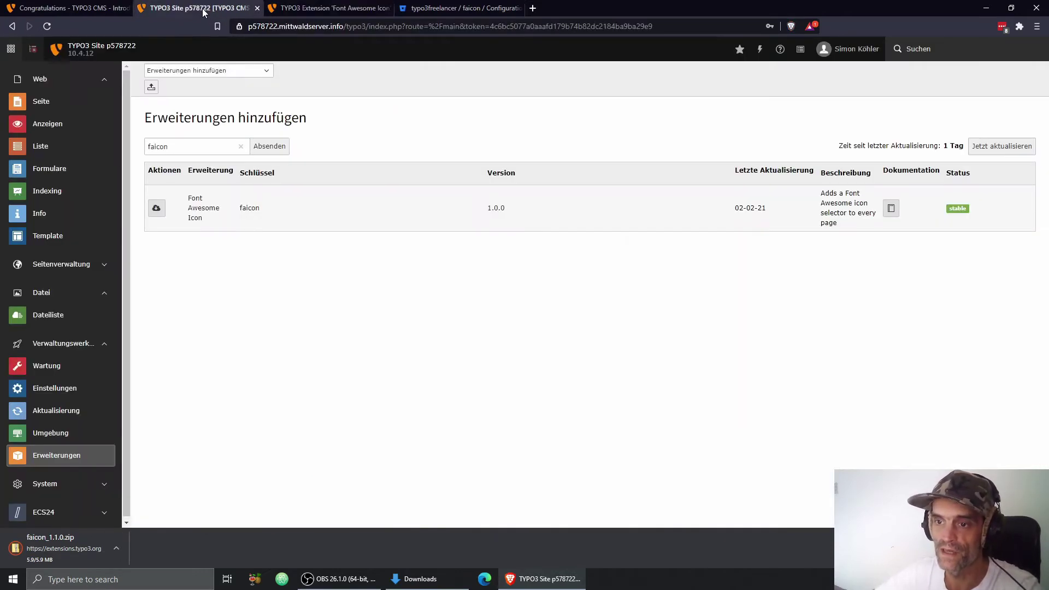
{"action": "left_click", "coordinate": [151, 87]}
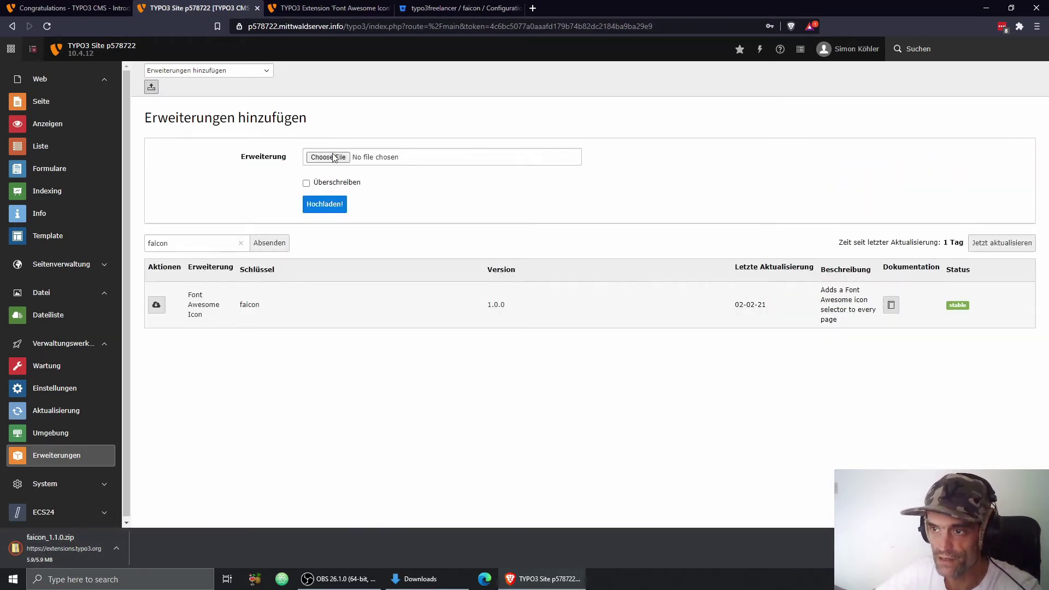
{"action": "left_click", "coordinate": [116, 548]}
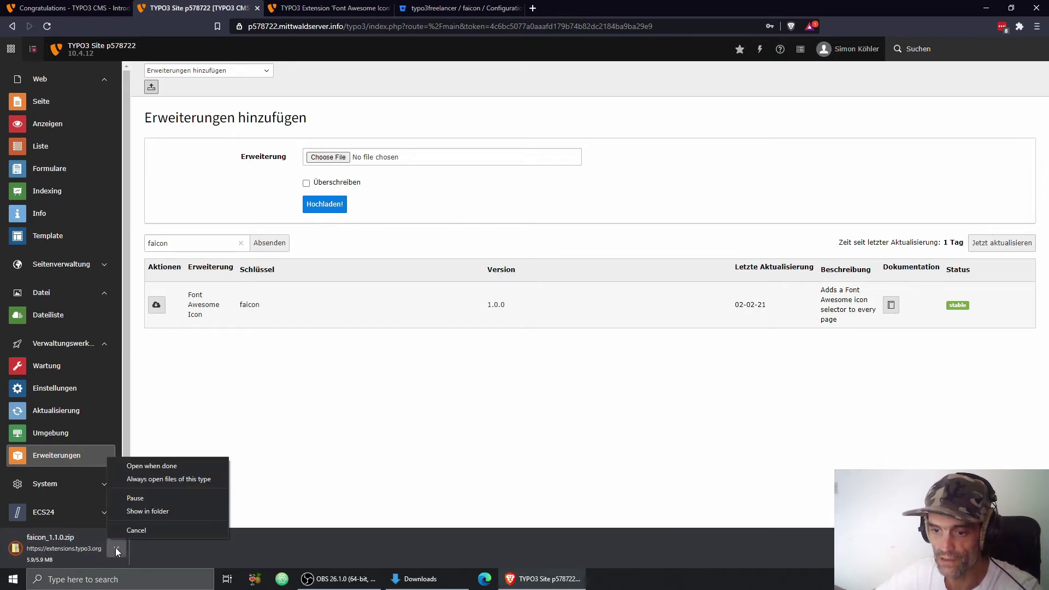
{"action": "left_click", "coordinate": [149, 511]}
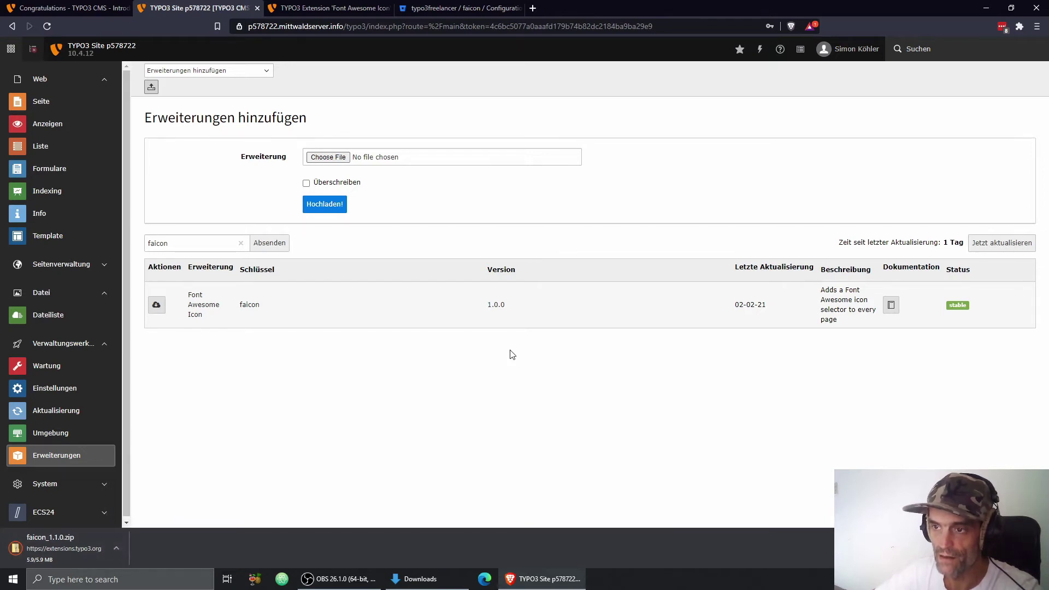
Upload faicon_1.1.0.zip from the Downloads folder to install the extension and look through the installed extensions
{"action": "left_click", "coordinate": [329, 157]}
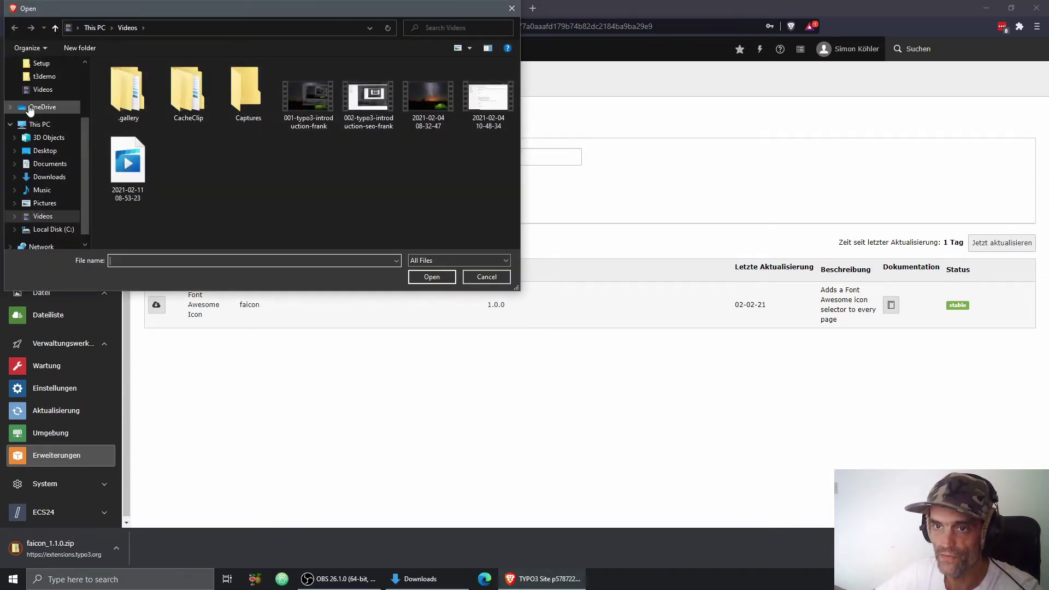
{"action": "scroll", "coordinate": [42, 104], "scroll_direction": "up", "scroll_amount": 2}
{"action": "left_click", "coordinate": [49, 81]}
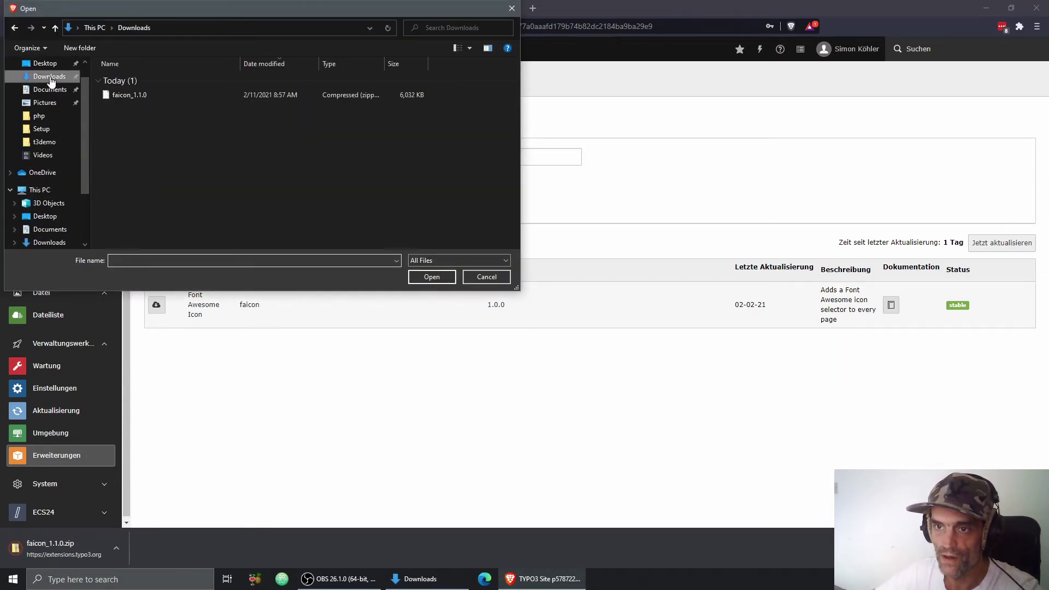
{"action": "left_click", "coordinate": [129, 94]}
{"action": "left_click", "coordinate": [444, 280]}
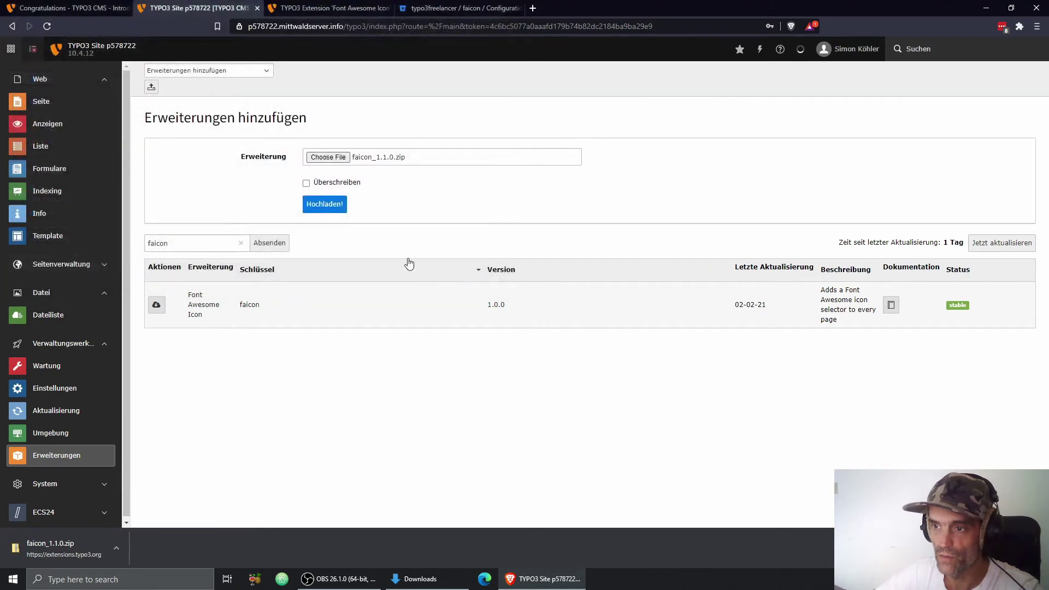
{"action": "left_click", "coordinate": [327, 205]}
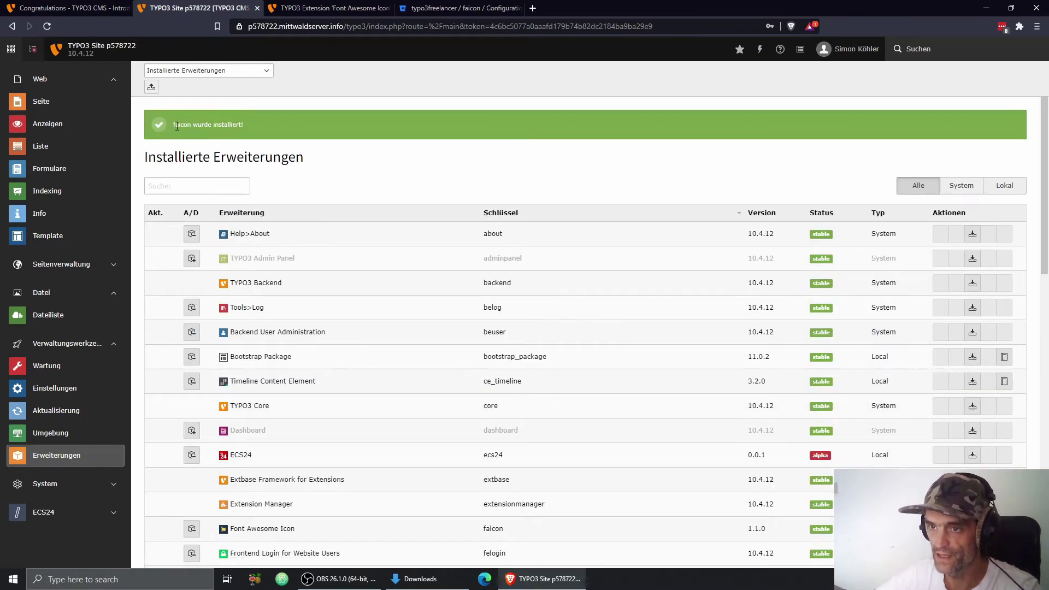
{"action": "scroll", "coordinate": [350, 289], "scroll_direction": "down", "scroll_amount": 3}
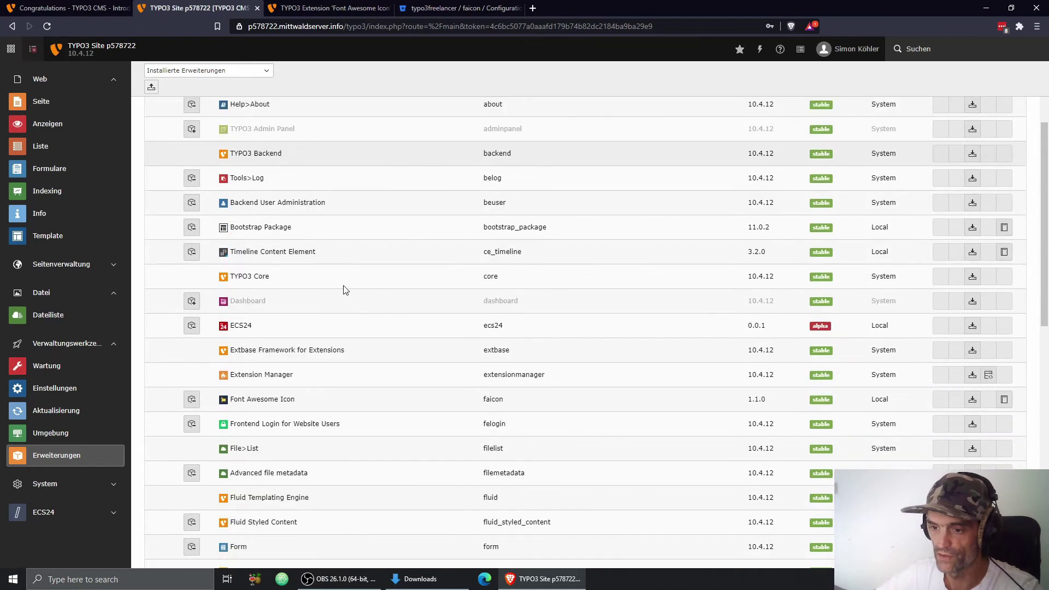
{"action": "scroll", "coordinate": [355, 279], "scroll_direction": "up", "scroll_amount": 3}
Edit the page properties of the Congratulations page and browse the available objects for Font Awesome Icon
{"action": "left_click", "coordinate": [85, 107]}
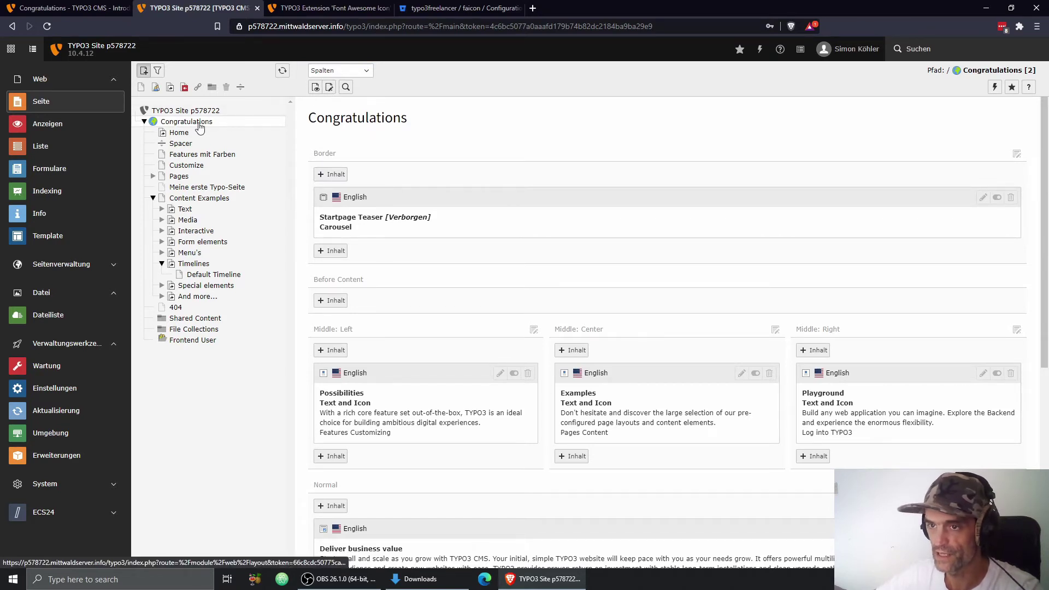
{"action": "left_click", "coordinate": [331, 88]}
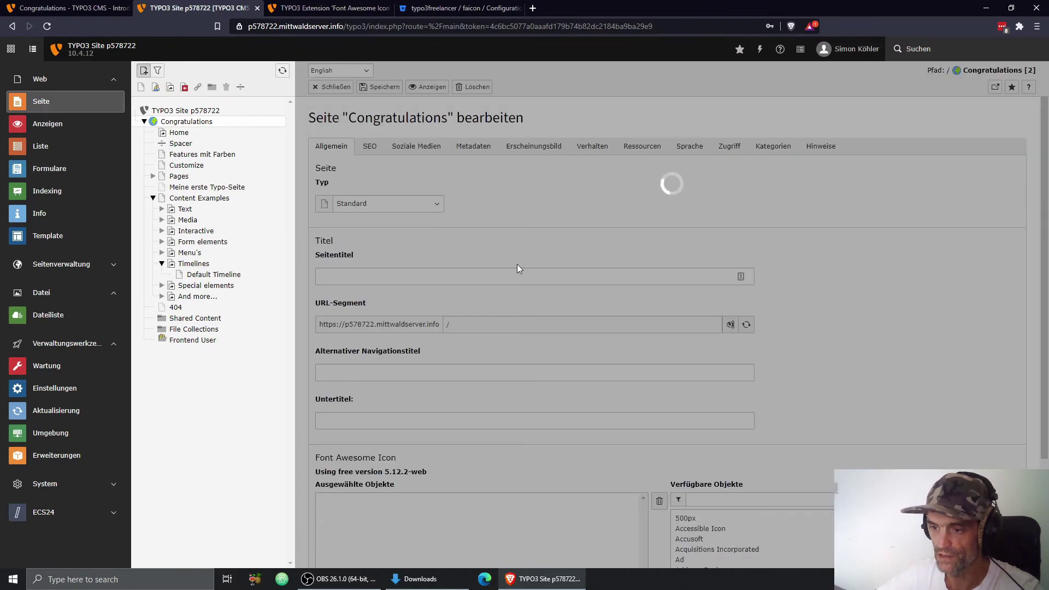
{"action": "scroll", "coordinate": [522, 267], "scroll_direction": "down", "scroll_amount": 2}
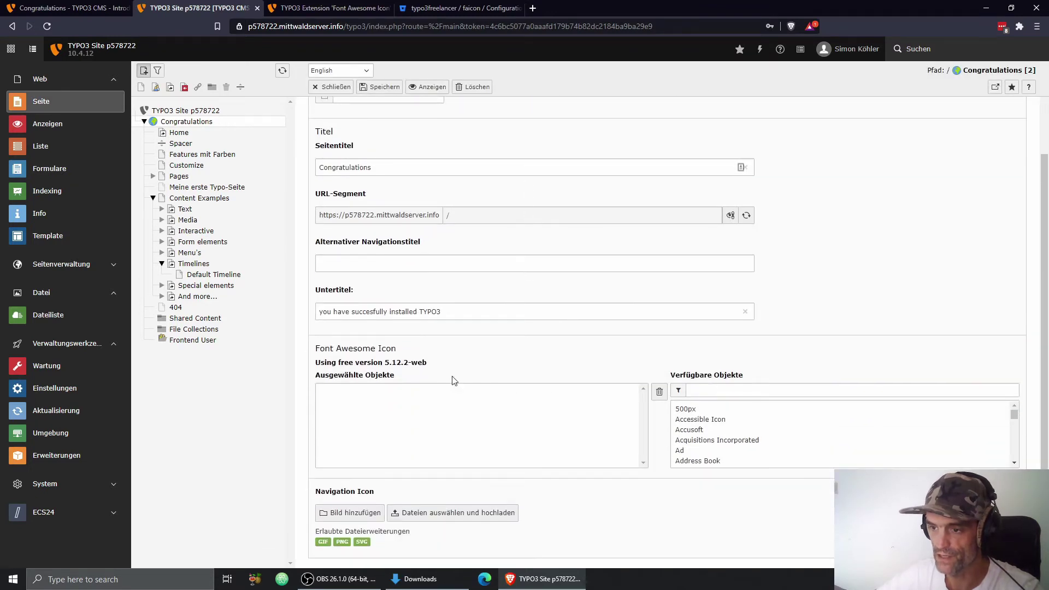
{"action": "scroll", "coordinate": [758, 393], "scroll_direction": "down", "scroll_amount": 1}
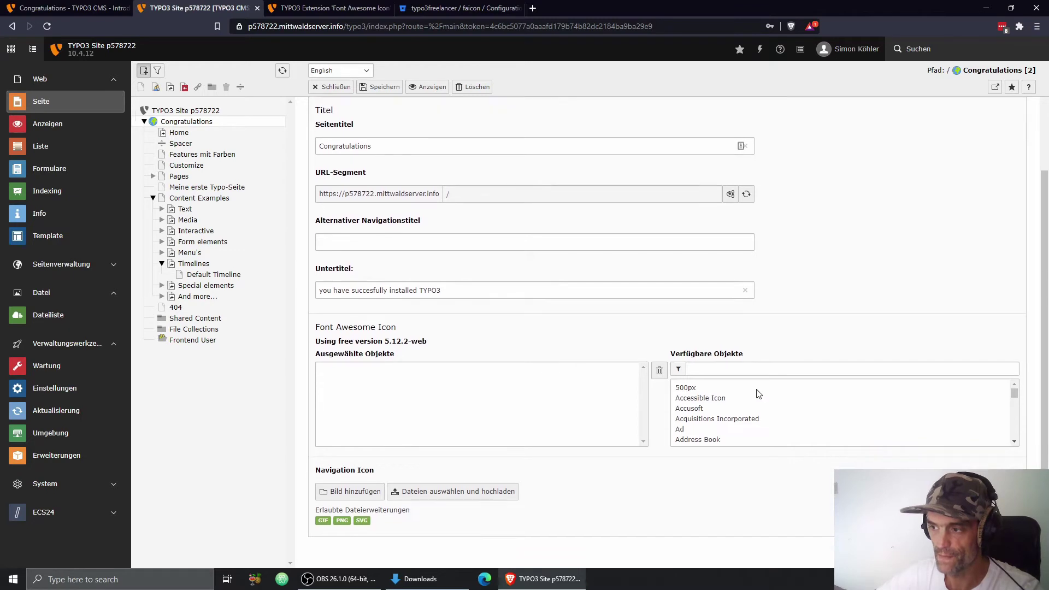
{"action": "scroll", "coordinate": [736, 400], "scroll_direction": "down", "scroll_amount": 8}
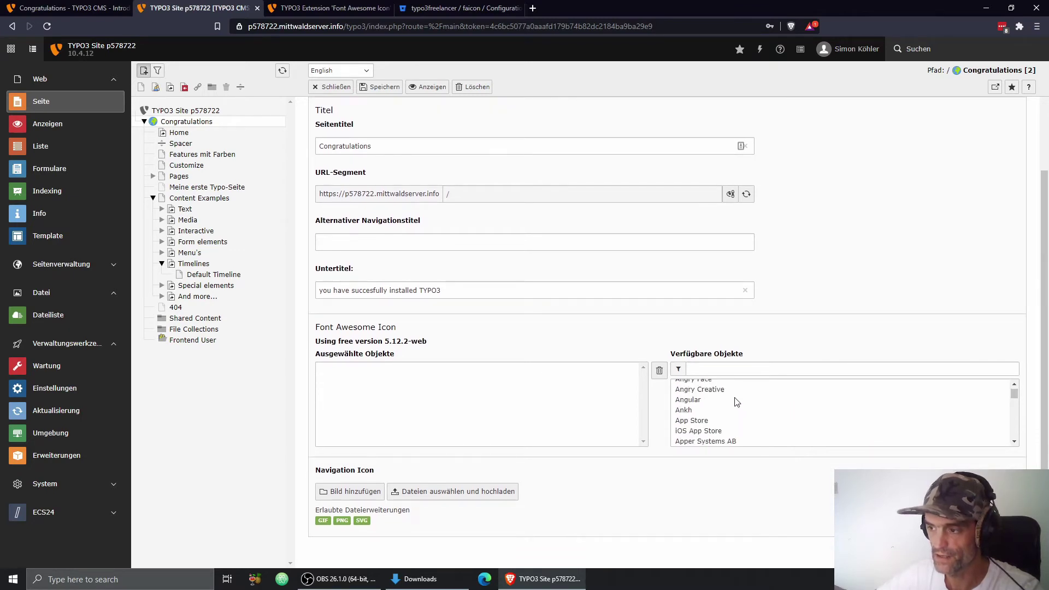
{"action": "scroll", "coordinate": [736, 402], "scroll_direction": "down", "scroll_amount": 5}
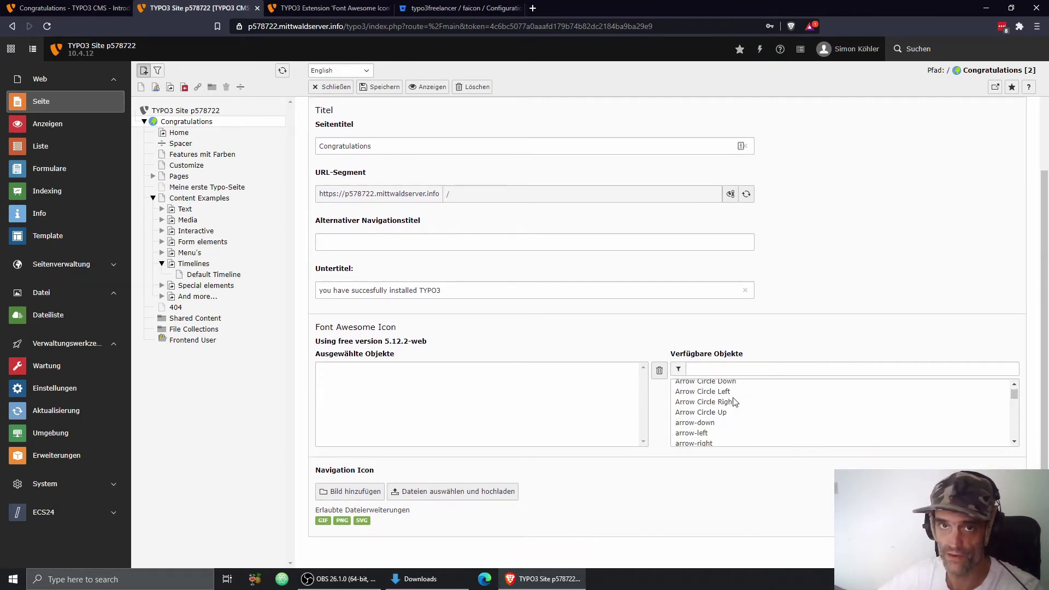
{"action": "scroll", "coordinate": [734, 402], "scroll_direction": "down", "scroll_amount": 10}
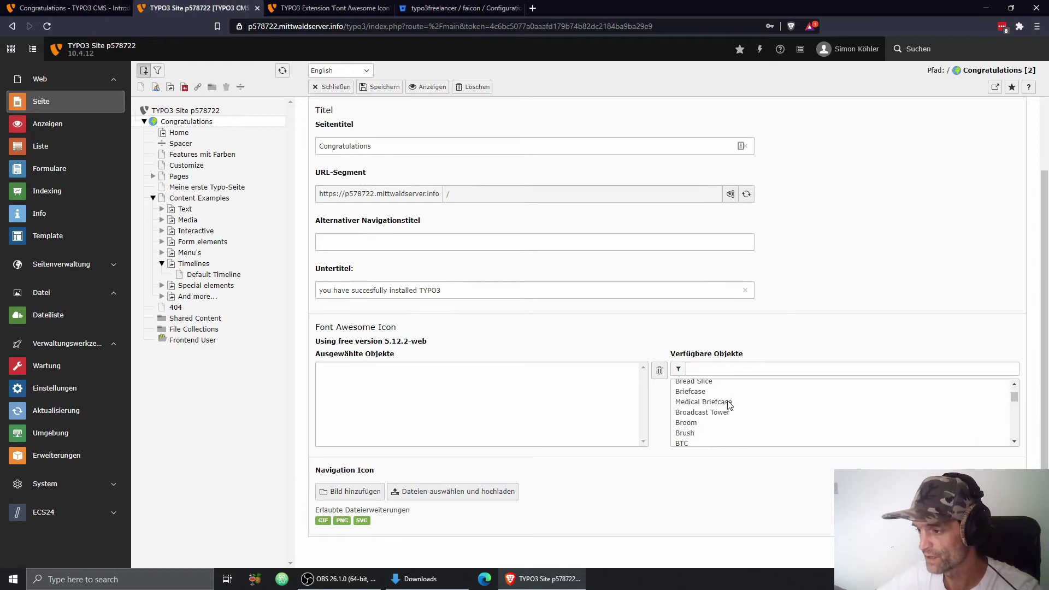
{"action": "scroll", "coordinate": [727, 404], "scroll_direction": "down", "scroll_amount": 10}
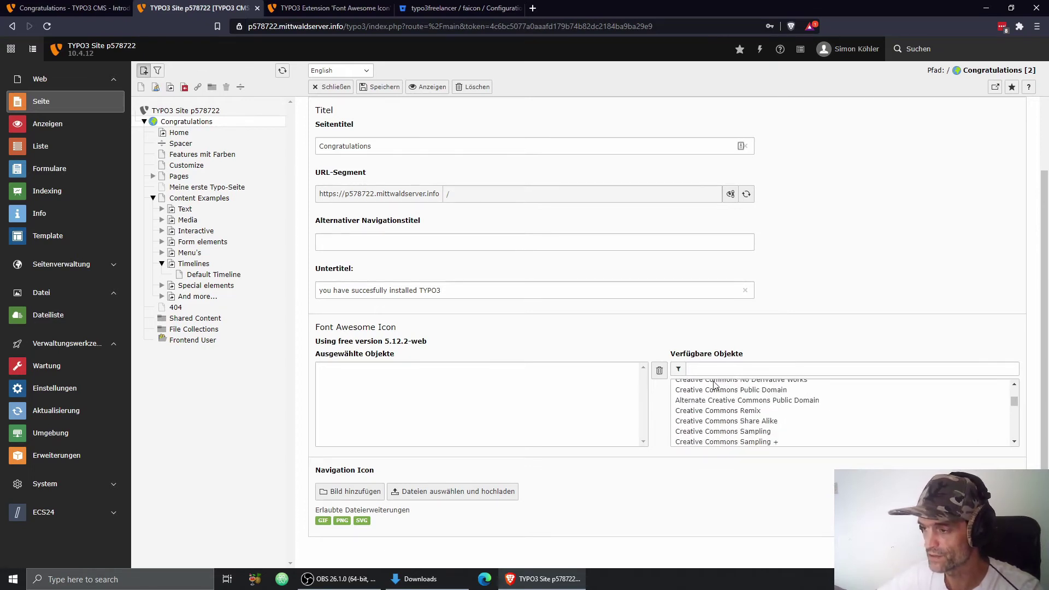
Filter the available icons by "Font", assign the Font Awesome icon to the Congratulations page and save it
{"action": "left_click", "coordinate": [764, 369]}
{"action": "type", "text": "Font"}
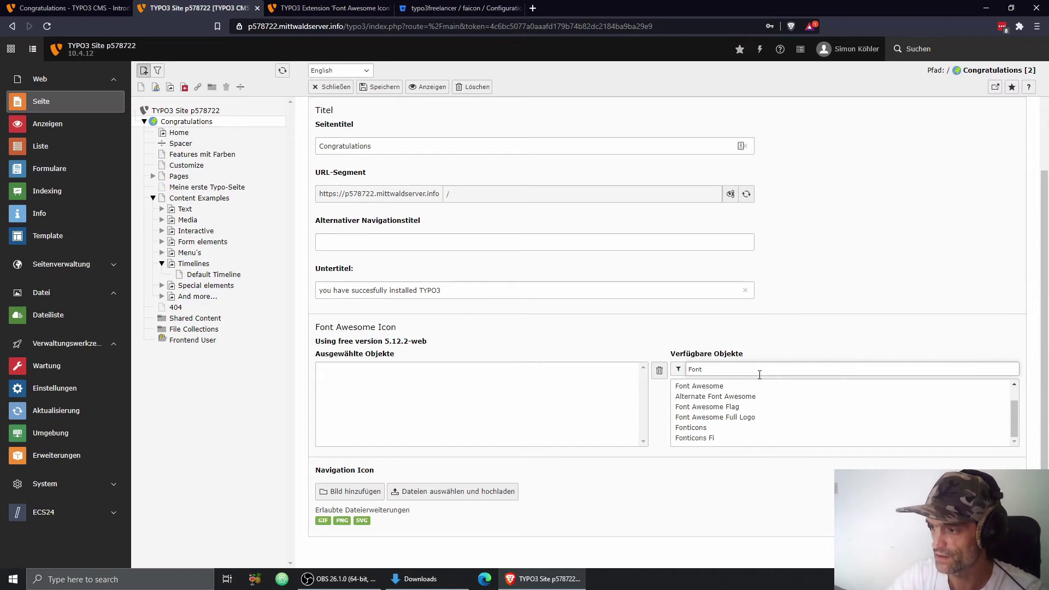
{"action": "left_click", "coordinate": [701, 386]}
{"action": "left_click", "coordinate": [350, 373]}
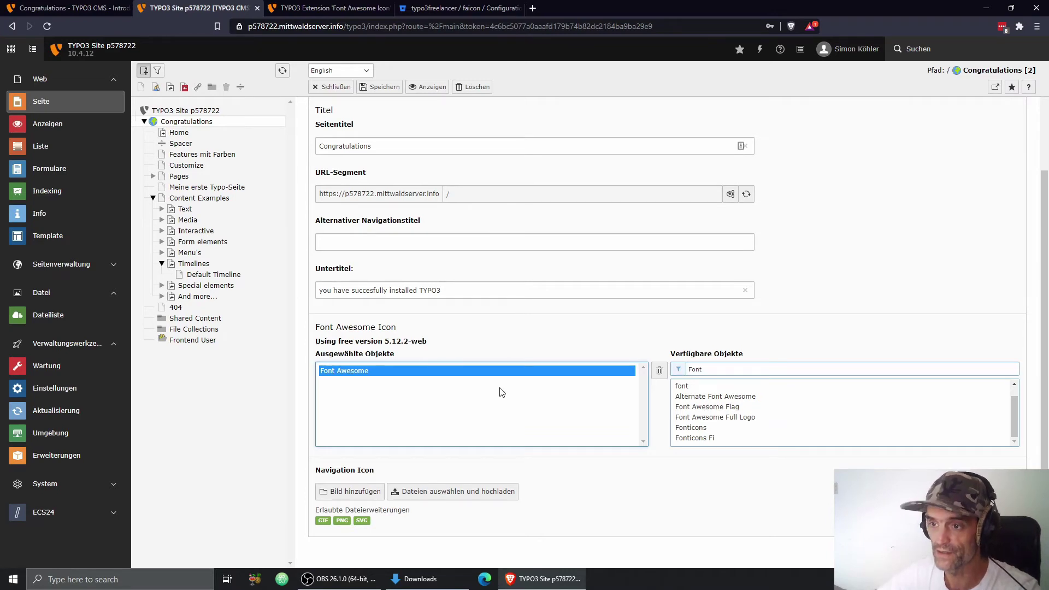
{"action": "scroll", "coordinate": [499, 391], "scroll_direction": "up", "scroll_amount": 1}
{"action": "scroll", "coordinate": [544, 403], "scroll_direction": "down", "scroll_amount": 1}
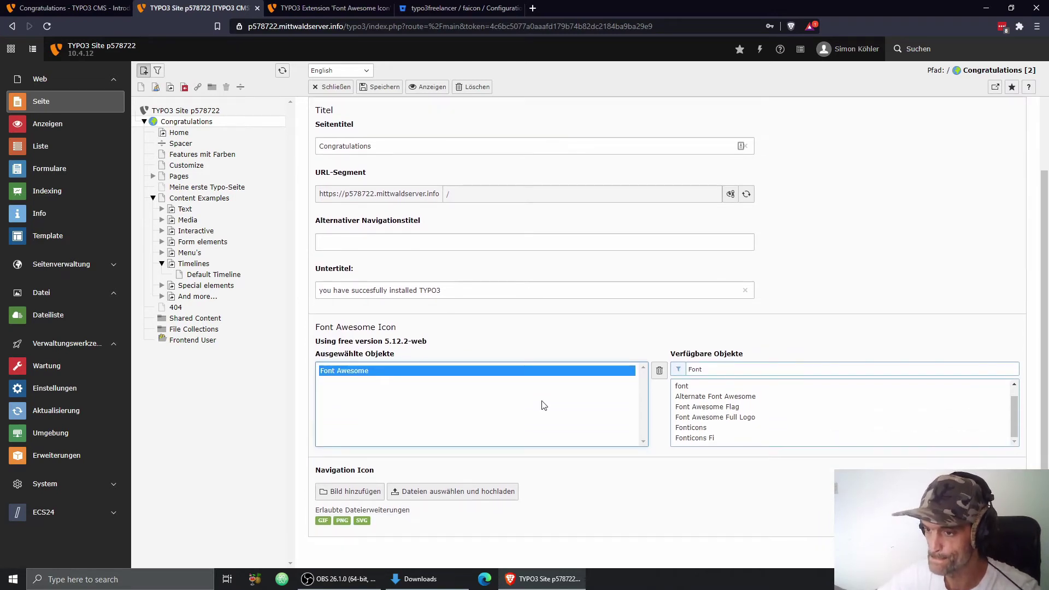
{"action": "scroll", "coordinate": [544, 412], "scroll_direction": "up", "scroll_amount": 3}
{"action": "left_click", "coordinate": [375, 88]}
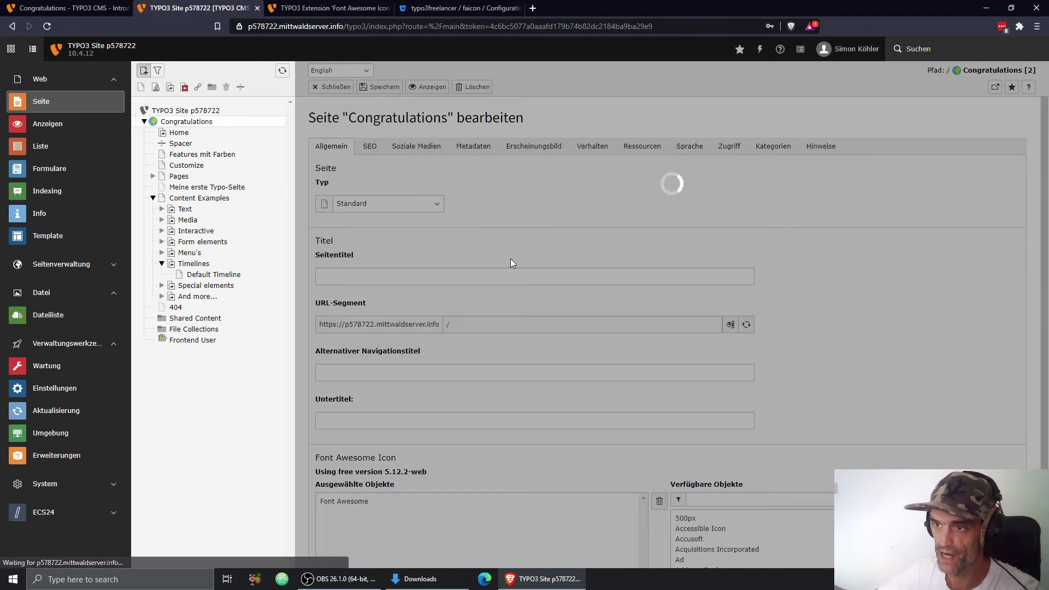
{"action": "scroll", "coordinate": [498, 416], "scroll_direction": "down", "scroll_amount": 3}
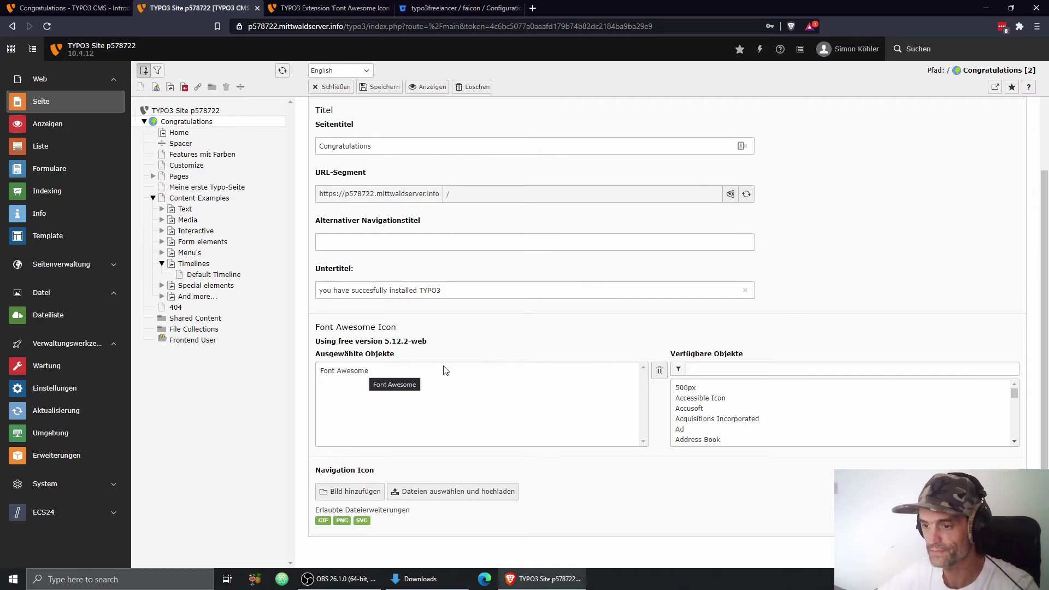
{"action": "scroll", "coordinate": [445, 371], "scroll_direction": "up", "scroll_amount": 3}
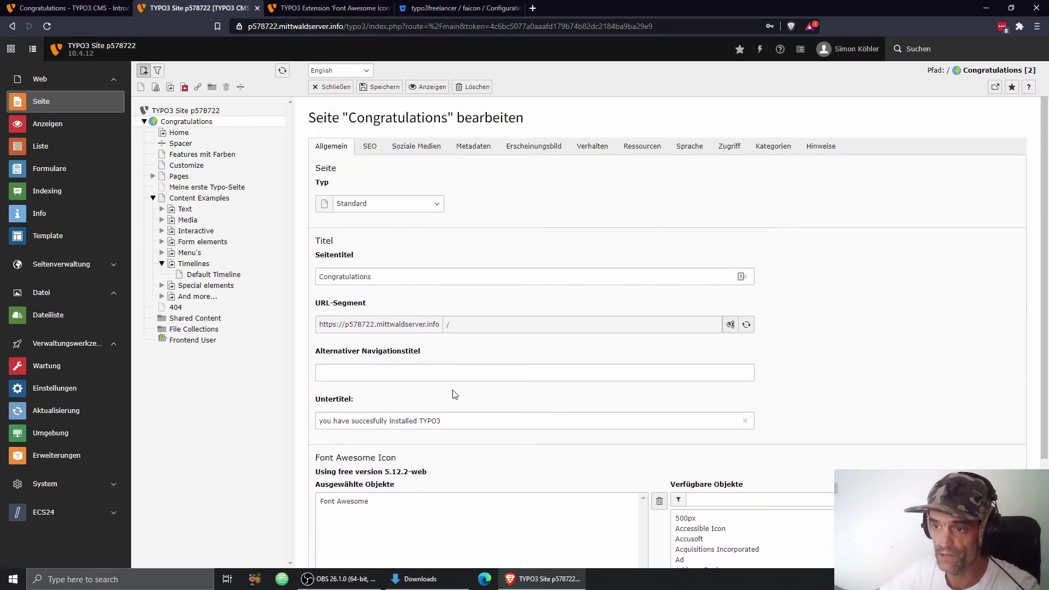
Edit the complete Introduction Package template record of the Congratulations page and show its included static templates
{"action": "left_click", "coordinate": [172, 122]}
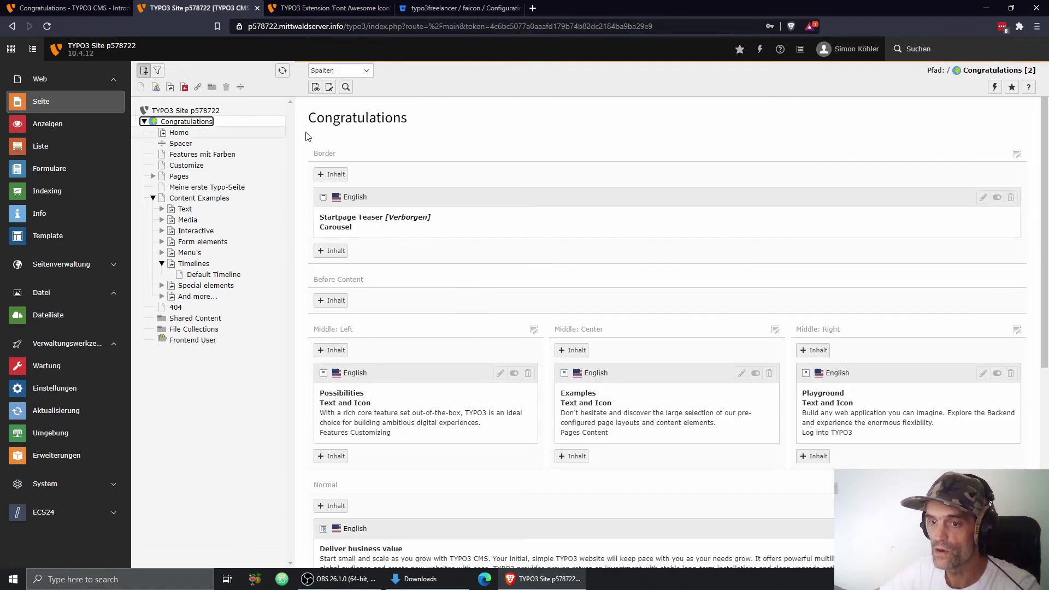
{"action": "left_click", "coordinate": [49, 239]}
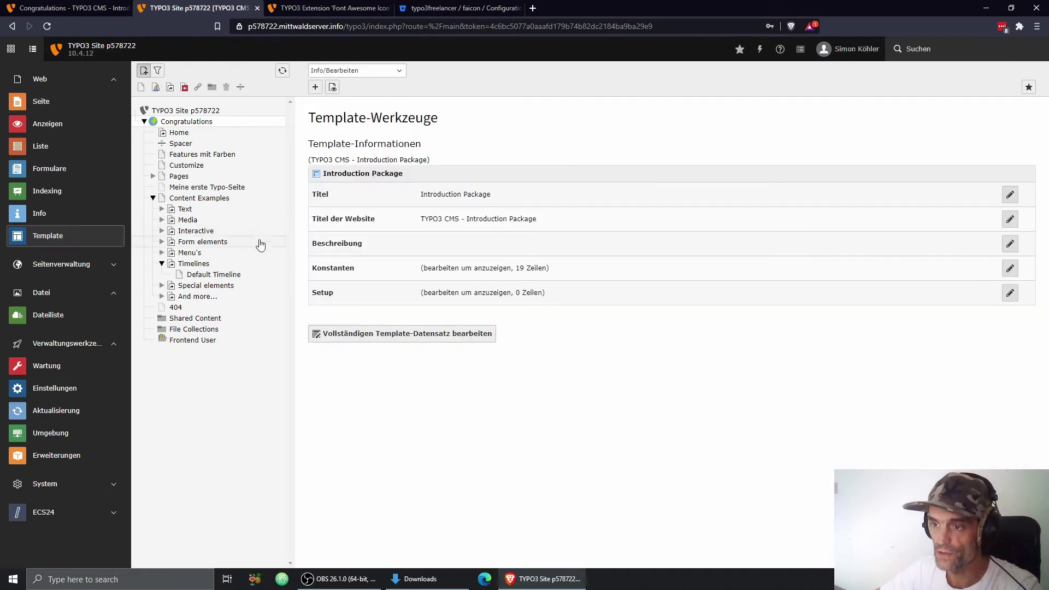
{"action": "left_click", "coordinate": [400, 337]}
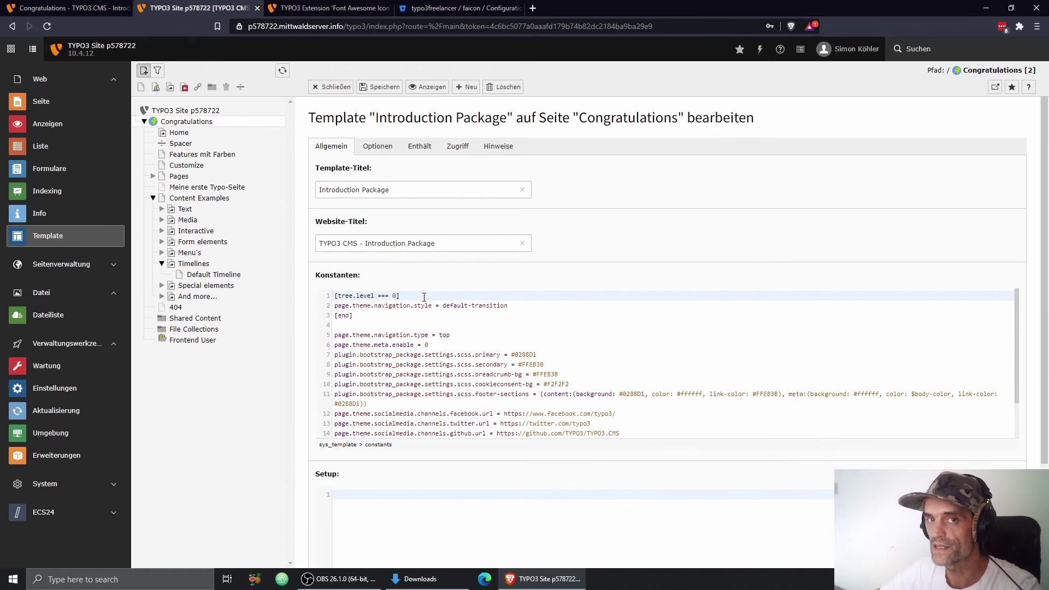
{"action": "left_click", "coordinate": [425, 148]}
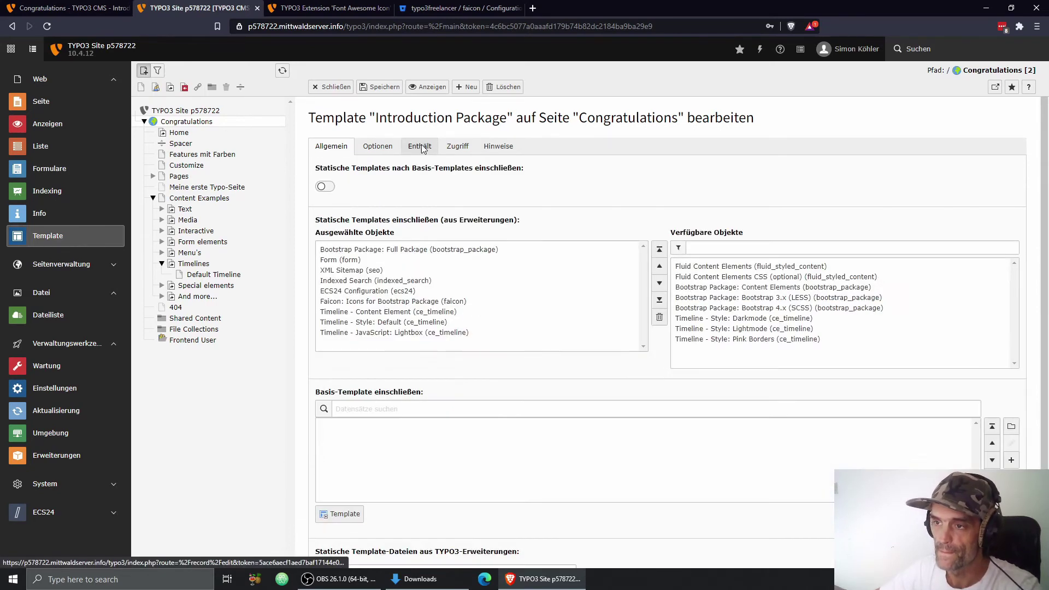
{"action": "scroll", "coordinate": [464, 171], "scroll_direction": "down", "scroll_amount": 1}
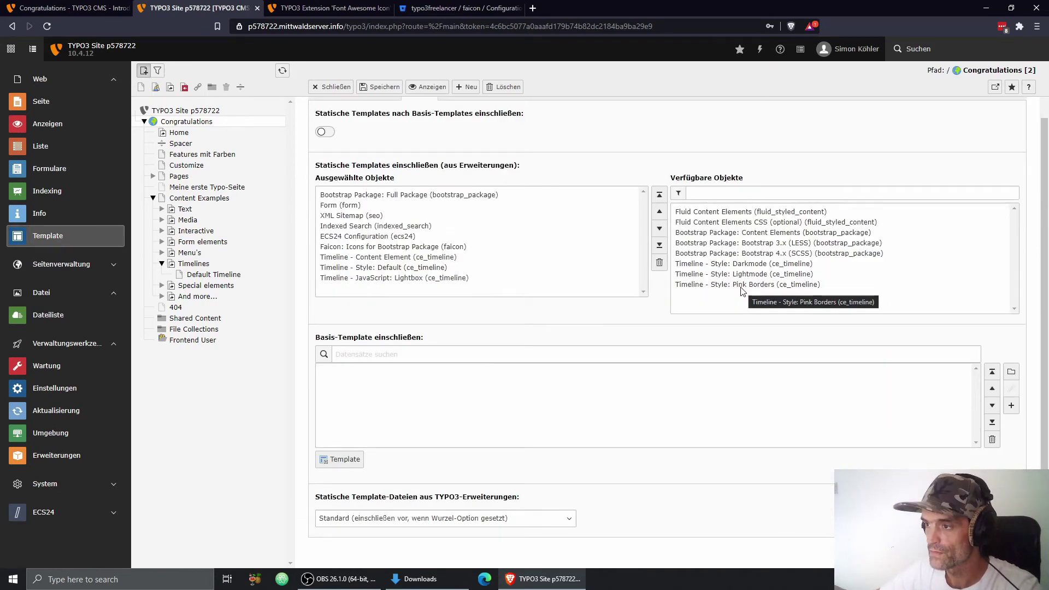
Select Faicon: Icons for Bootstrap Package (faicon) among the included static templates and save the template
{"action": "left_click", "coordinate": [385, 247]}
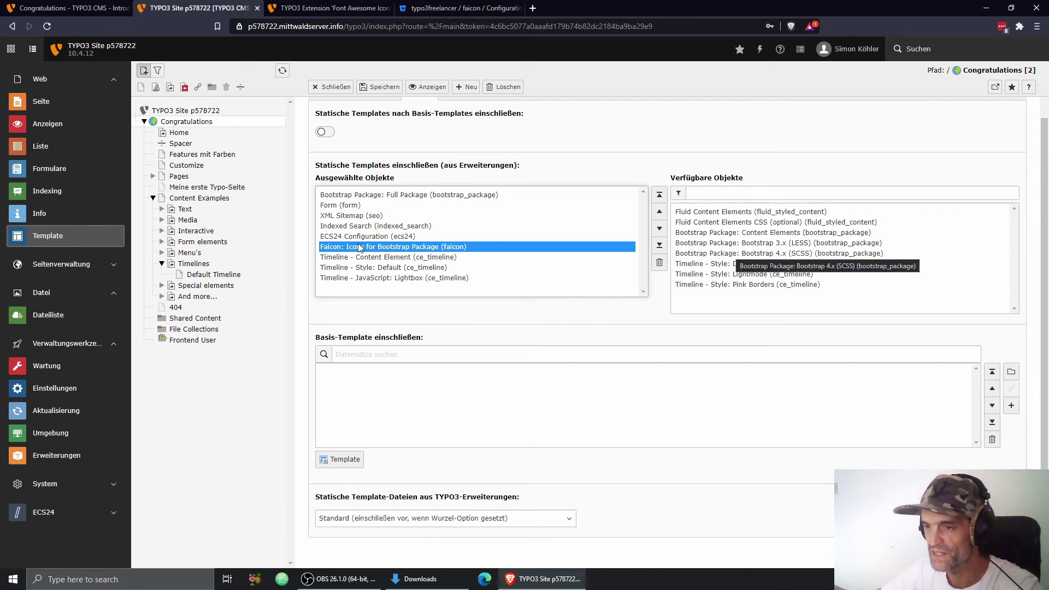
{"action": "left_click", "coordinate": [449, 248]}
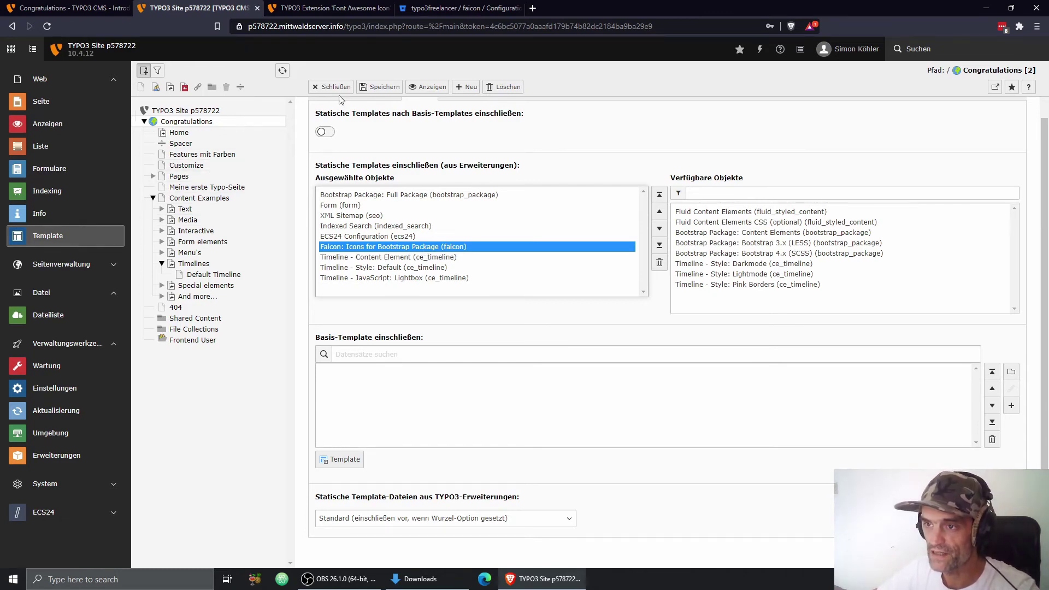
{"action": "left_click", "coordinate": [375, 88]}
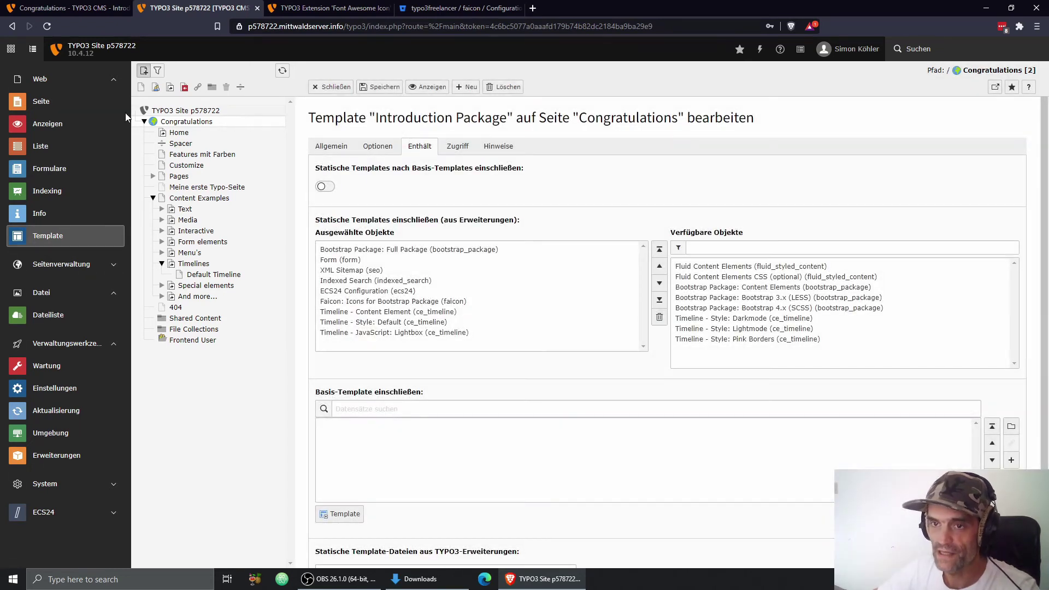
Edit the page properties of the Customize page and examine its selected Font Awesome icon
{"action": "left_click", "coordinate": [42, 103]}
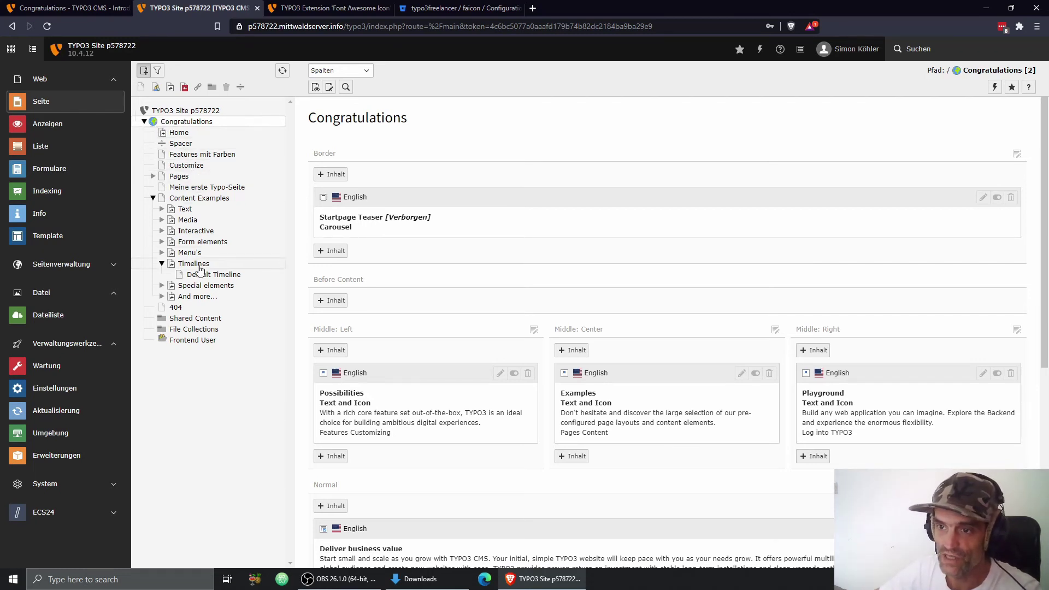
{"action": "left_click", "coordinate": [205, 169]}
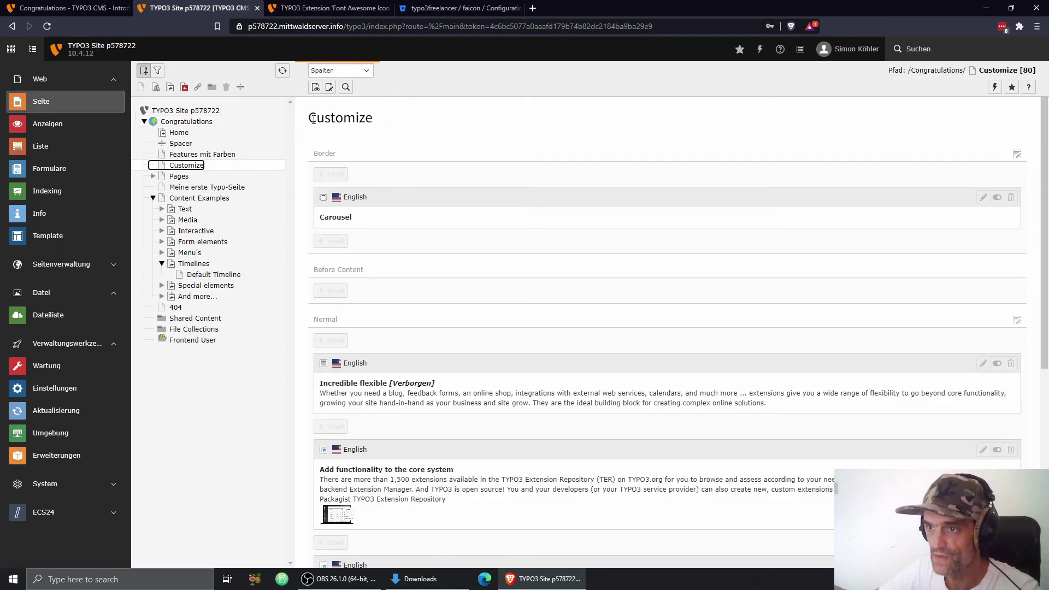
{"action": "left_click", "coordinate": [330, 89]}
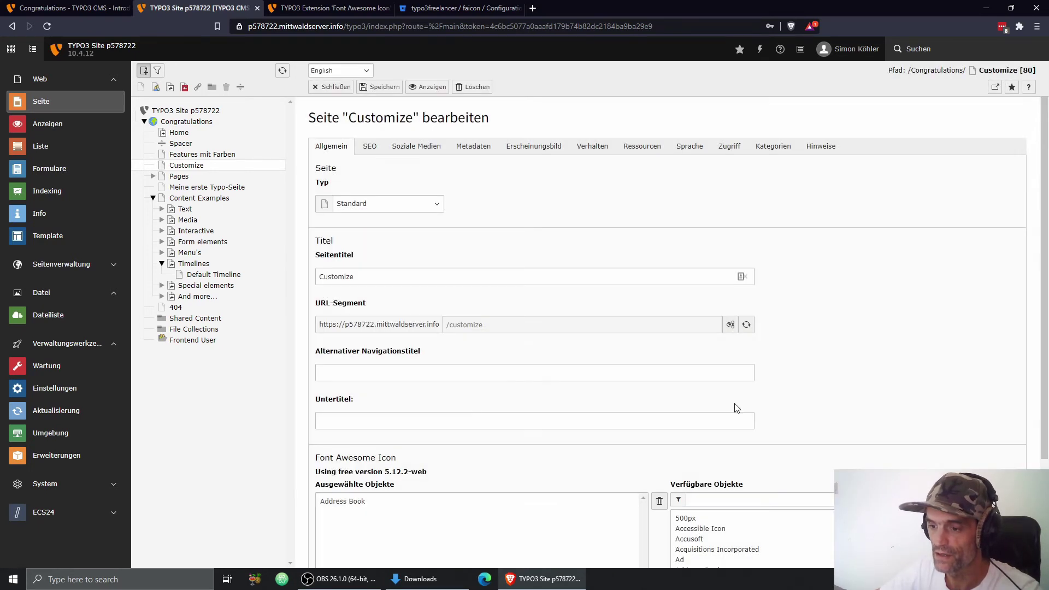
{"action": "scroll", "coordinate": [710, 405], "scroll_direction": "down", "scroll_amount": 2}
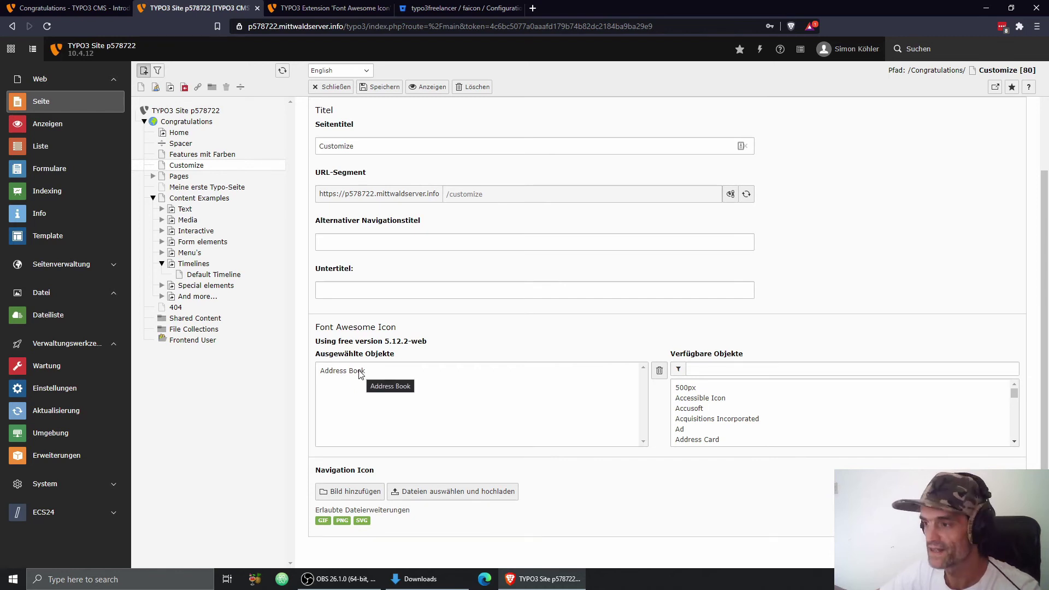
Flush the TYPO3 caches, then reload the website's front page and check the icons in its navigation and Pages submenu
{"action": "left_click", "coordinate": [759, 50]}
{"action": "left_click", "coordinate": [782, 109]}
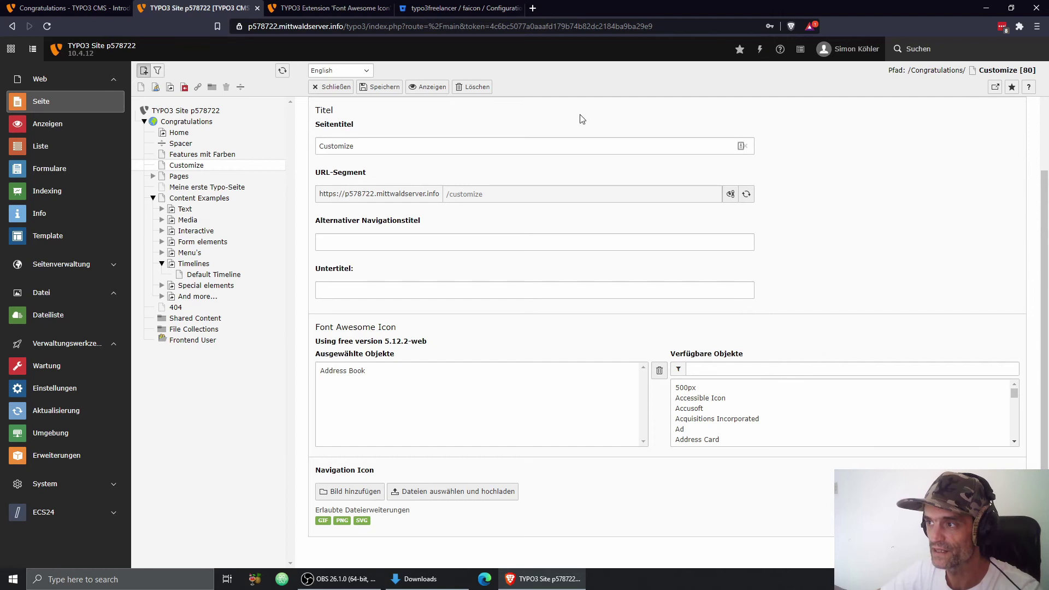
{"action": "left_click", "coordinate": [309, 13]}
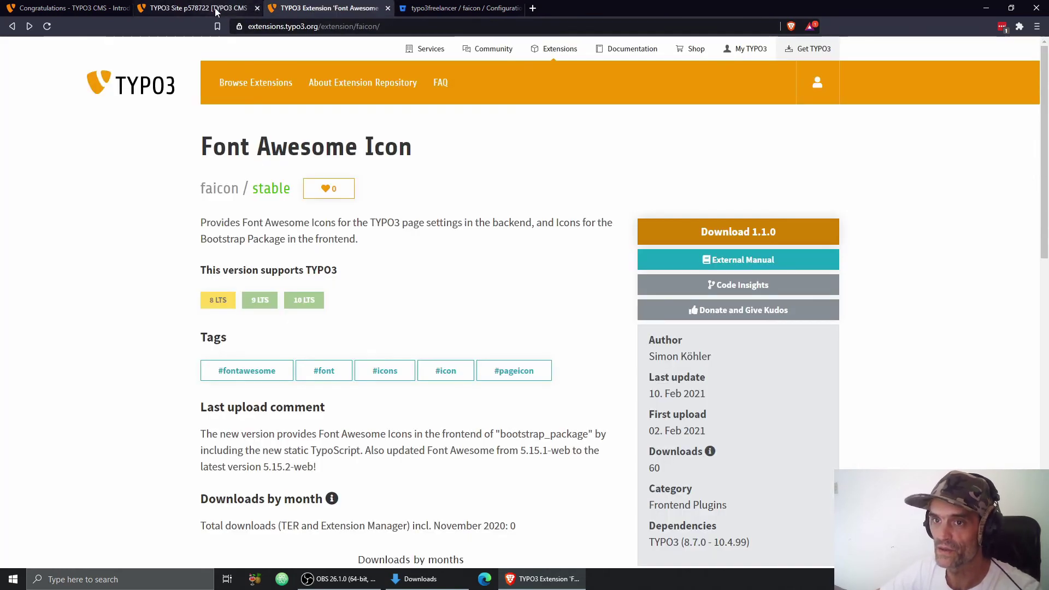
{"action": "left_click", "coordinate": [96, 9]}
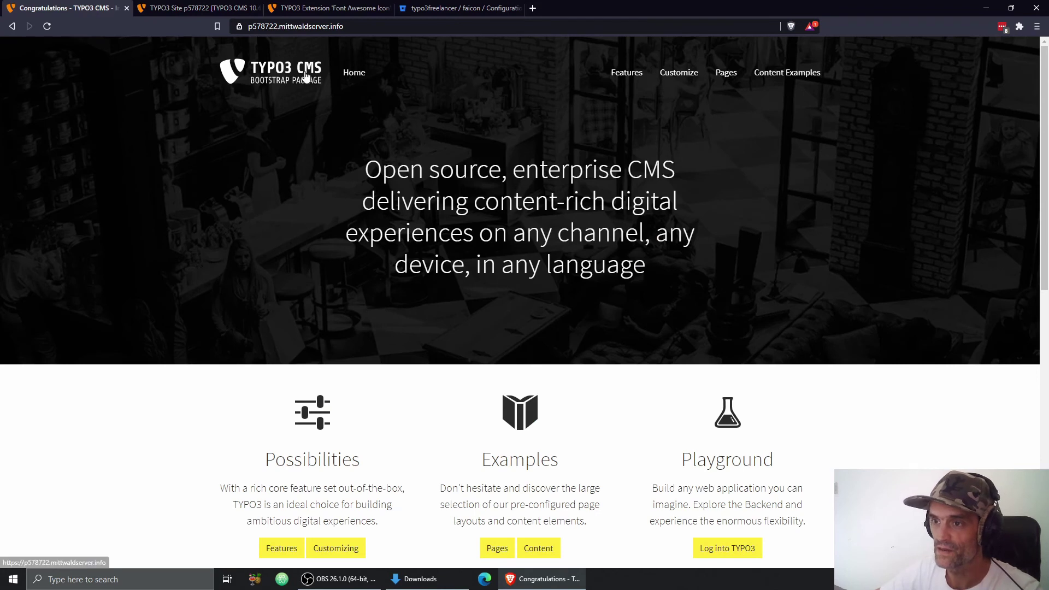
{"action": "mouse_move", "coordinate": [792, 72]}
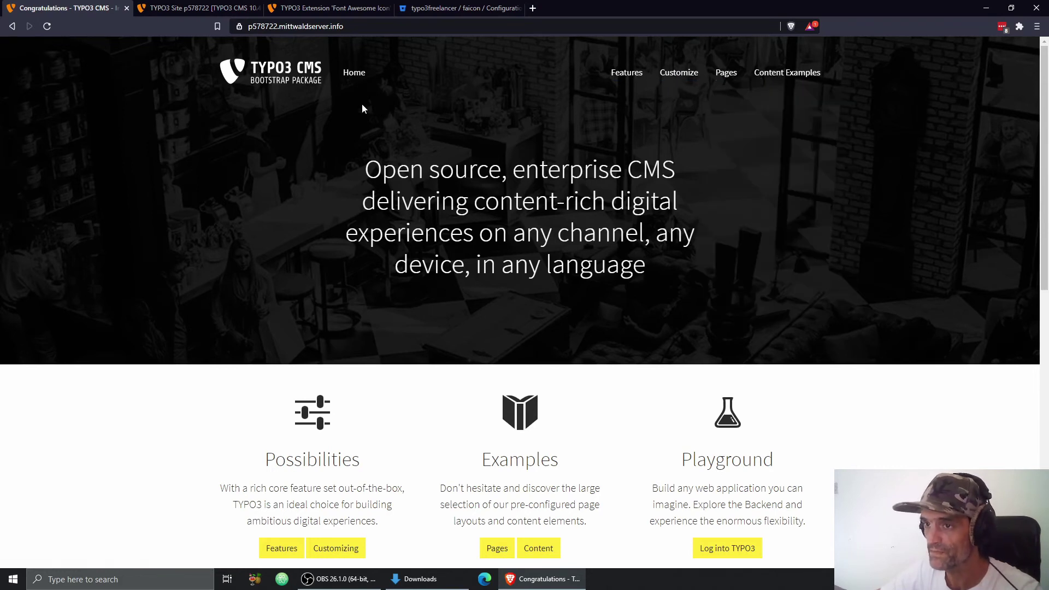
{"action": "left_click", "coordinate": [47, 26]}
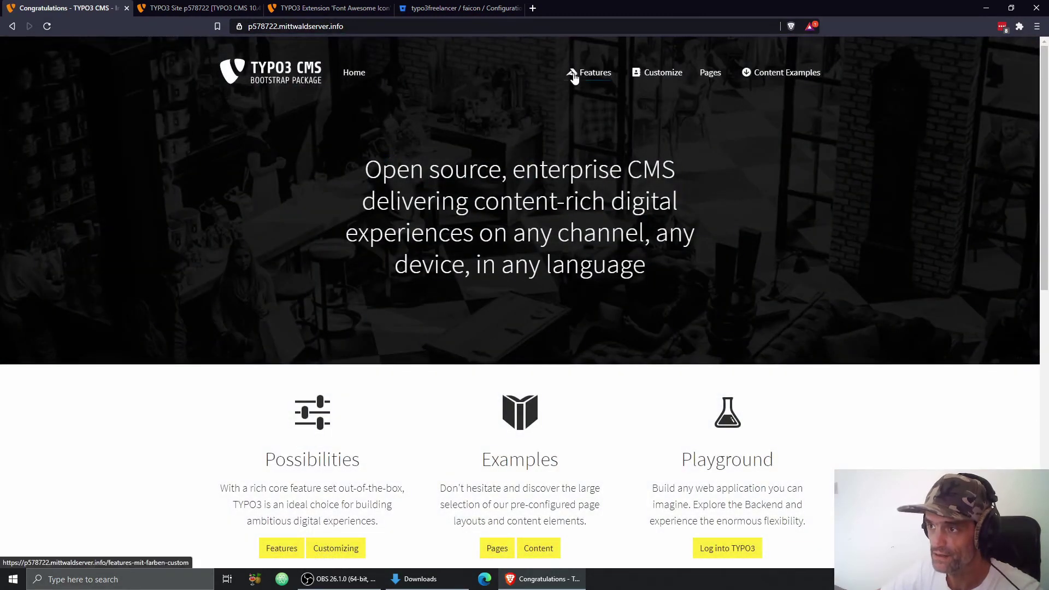
{"action": "mouse_move", "coordinate": [707, 77]}
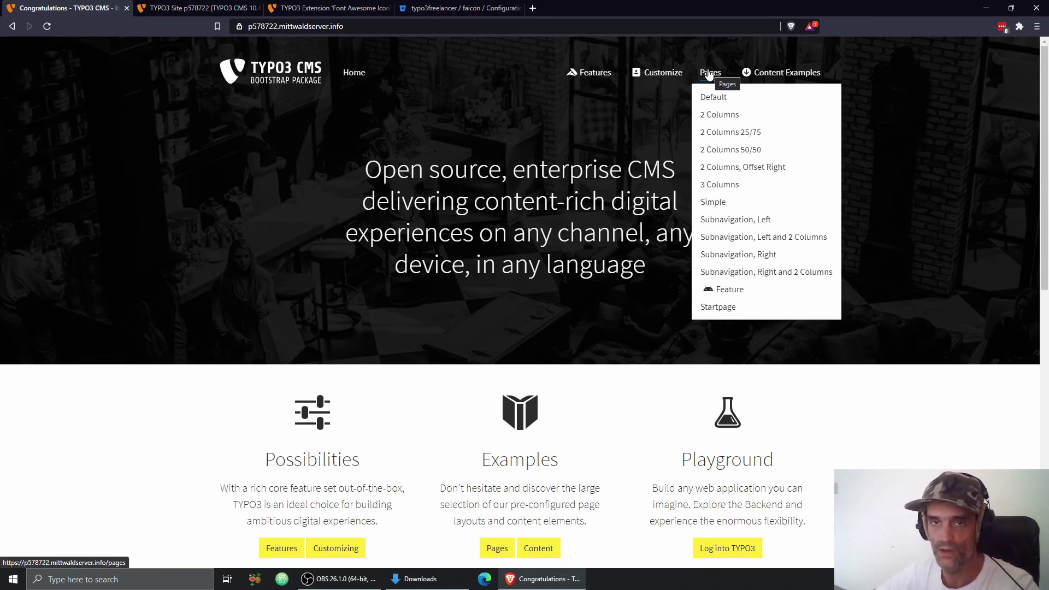
Return to the TYPO3 backend and look through the list of installed extensions
{"action": "left_click", "coordinate": [350, 11]}
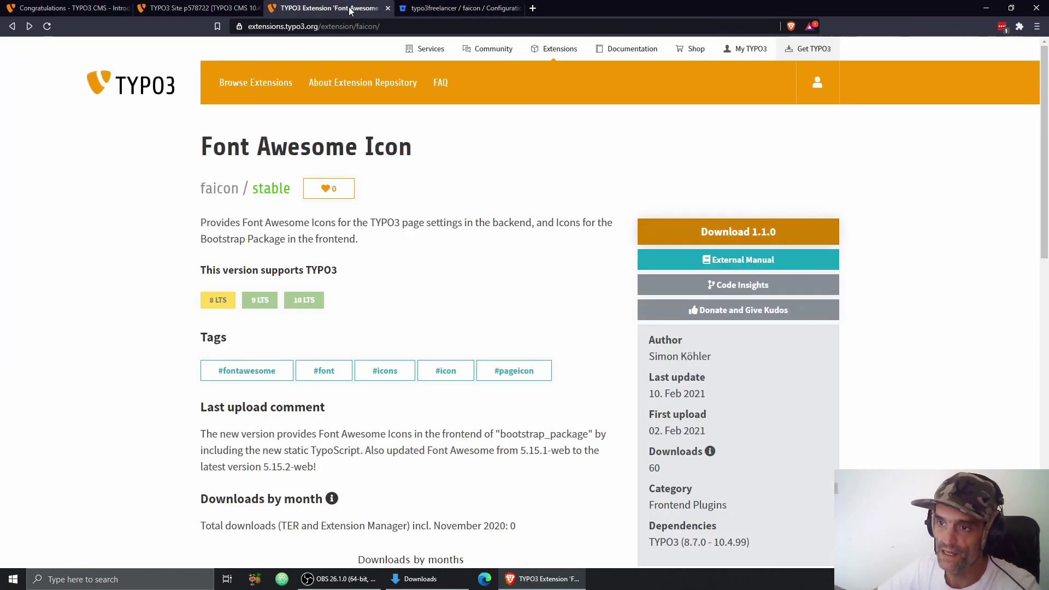
{"action": "left_click", "coordinate": [195, 10]}
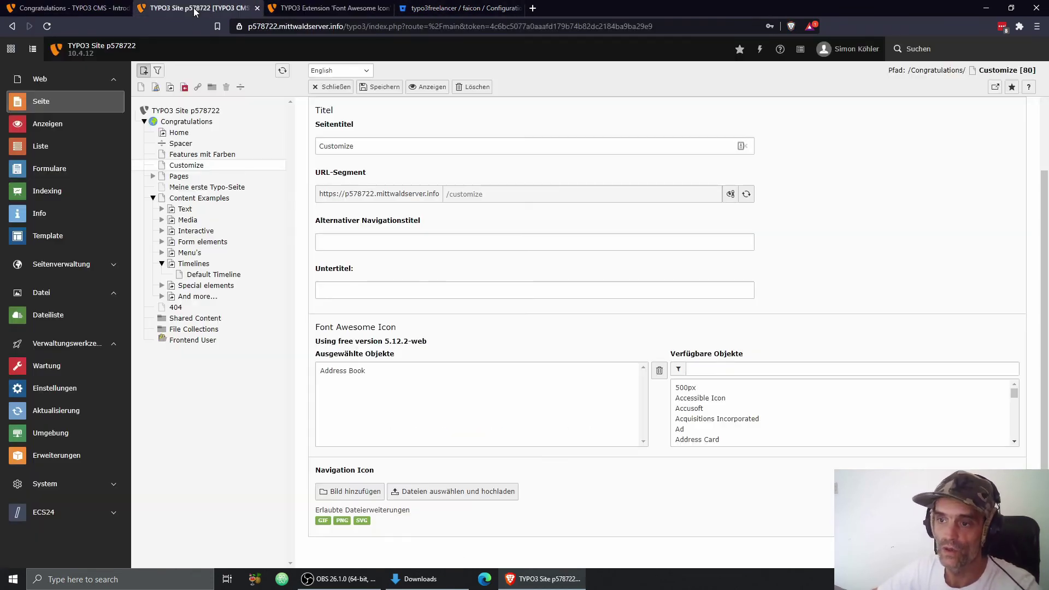
{"action": "left_click", "coordinate": [49, 457]}
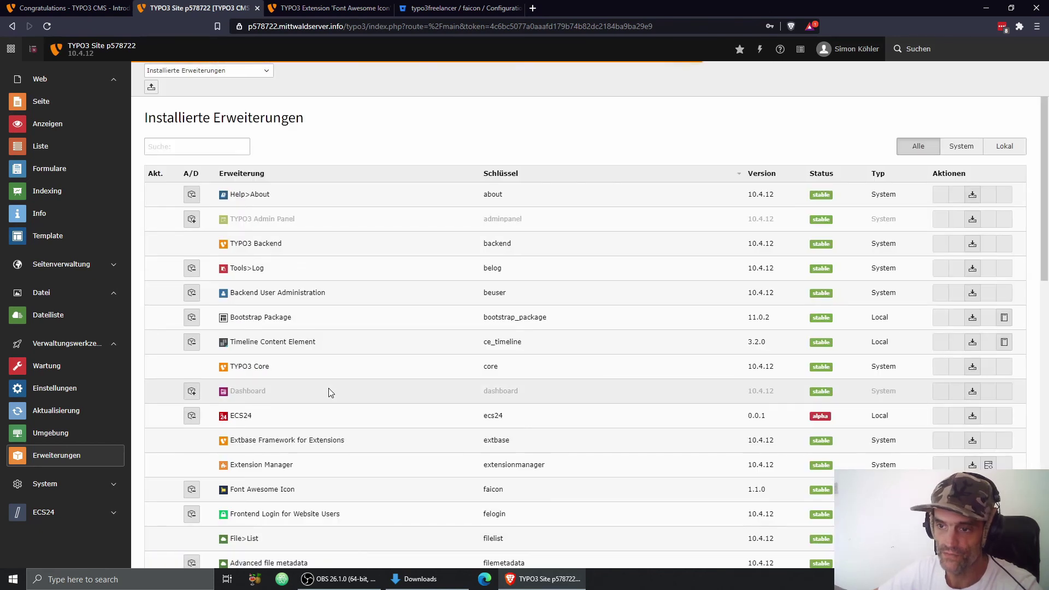
{"action": "scroll", "coordinate": [389, 326], "scroll_direction": "down", "scroll_amount": 4}
{"action": "scroll", "coordinate": [404, 382], "scroll_direction": "up", "scroll_amount": 4}
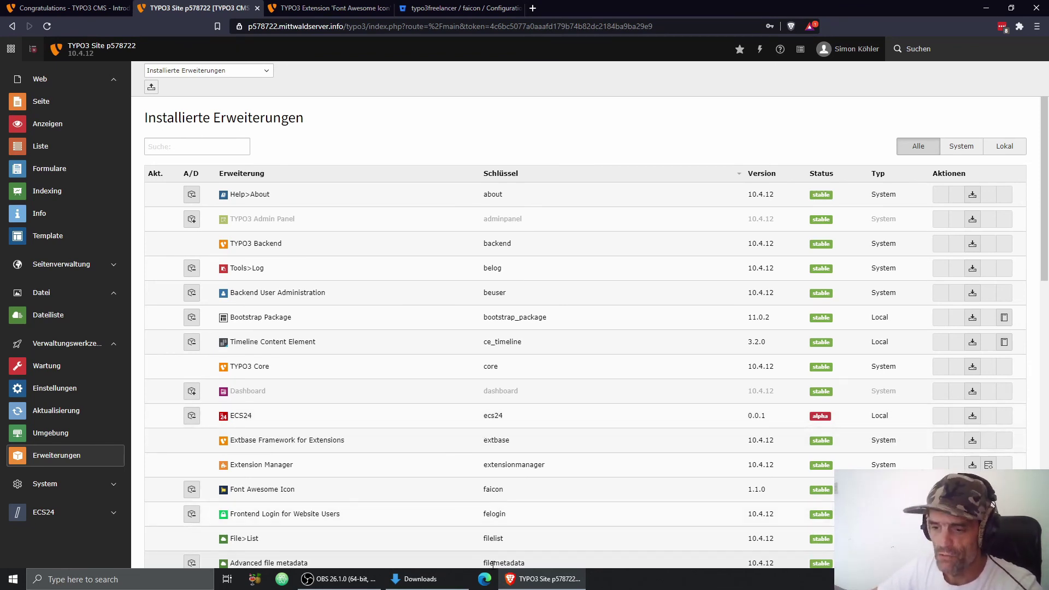
{"action": "mouse_move", "coordinate": [353, 585]}
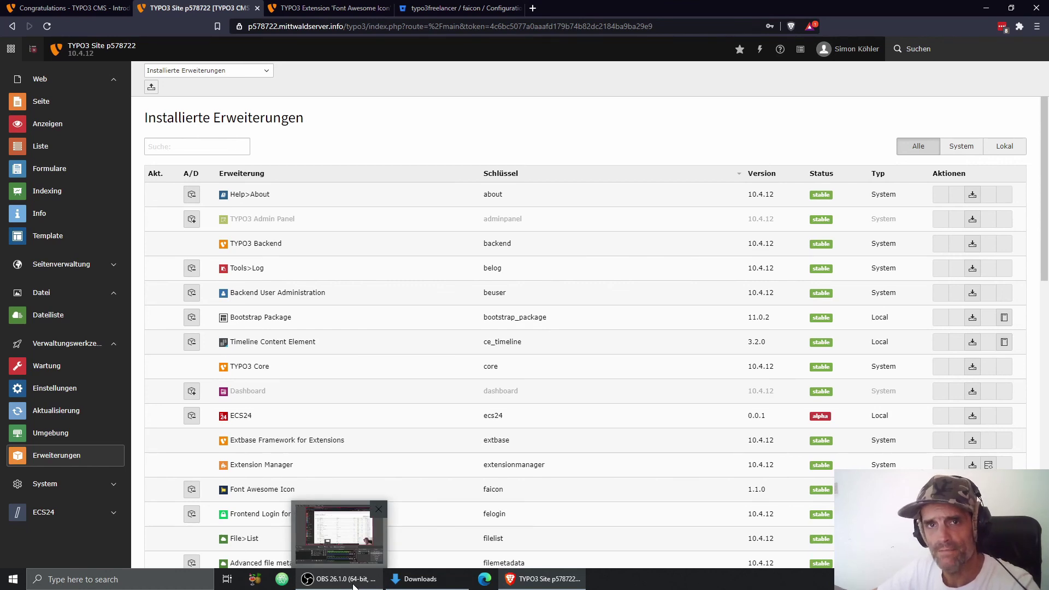